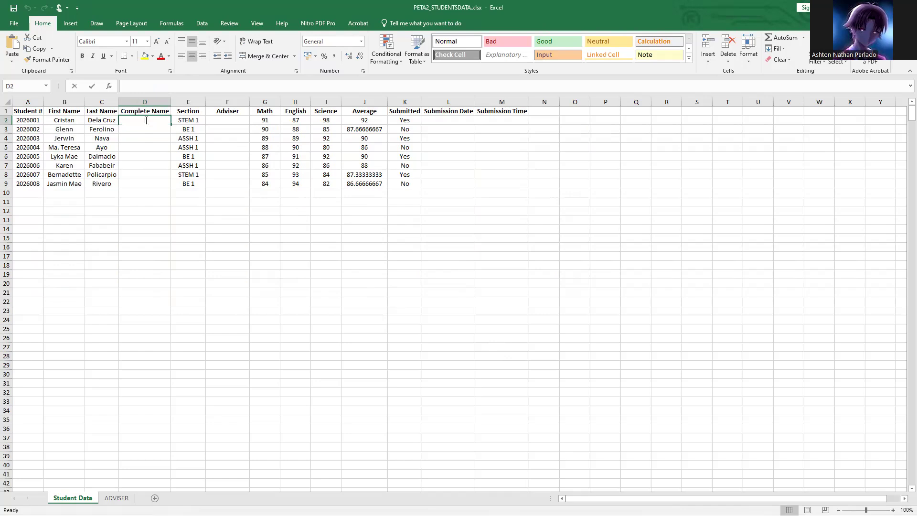
Enter =CONCATENATE(B2," ",C2) in D2 to join the first and last names with a space.
{"action": "type", "text": "=concat"}
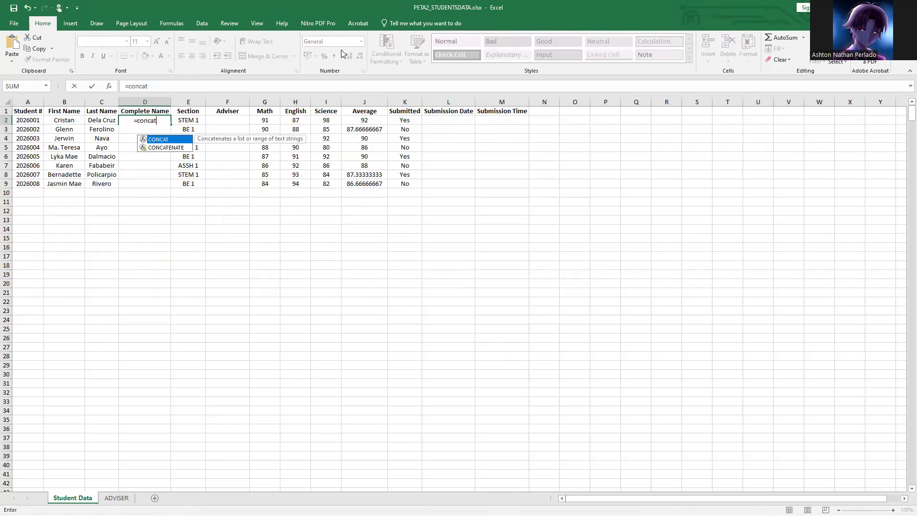
{"action": "type", "text": "ena"}
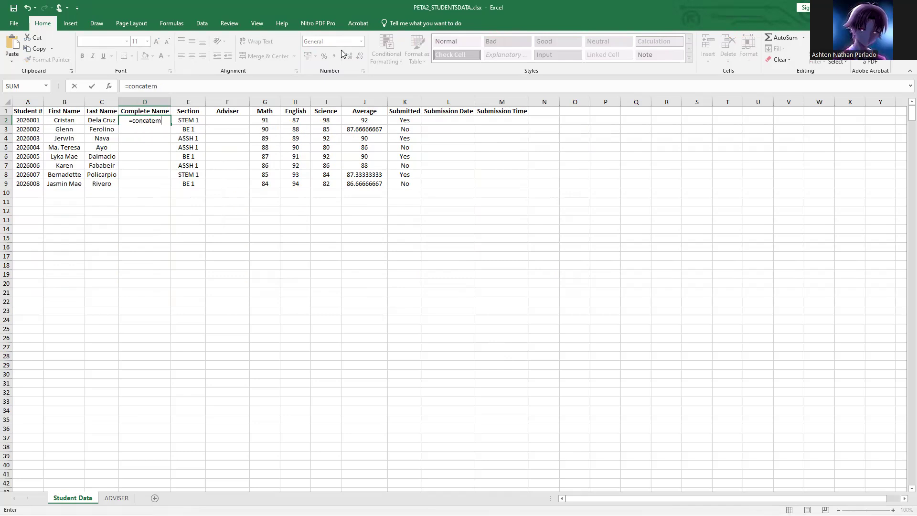
{"action": "type", "text": "te("}
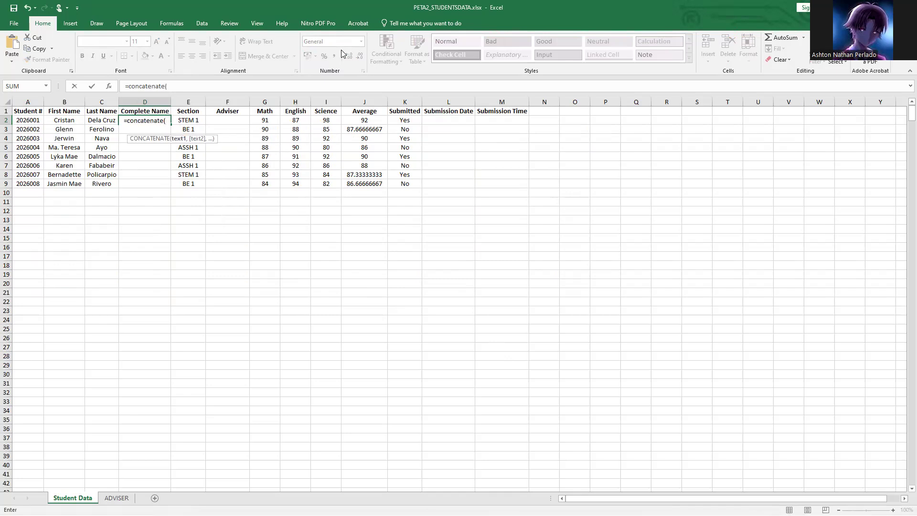
{"action": "left_click", "coordinate": [68, 120]}
{"action": "type", "text": ",\""}
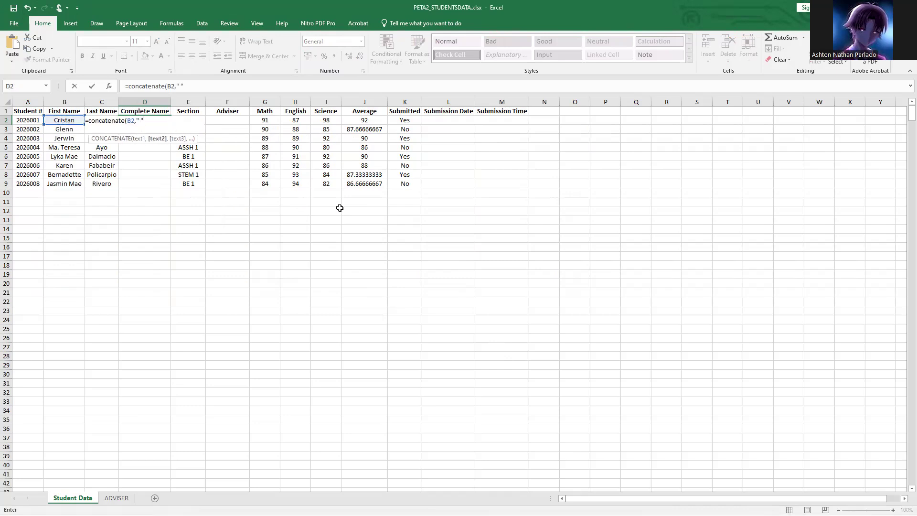
{"action": "type", "text": " \","}
{"action": "type", "text": "2"}
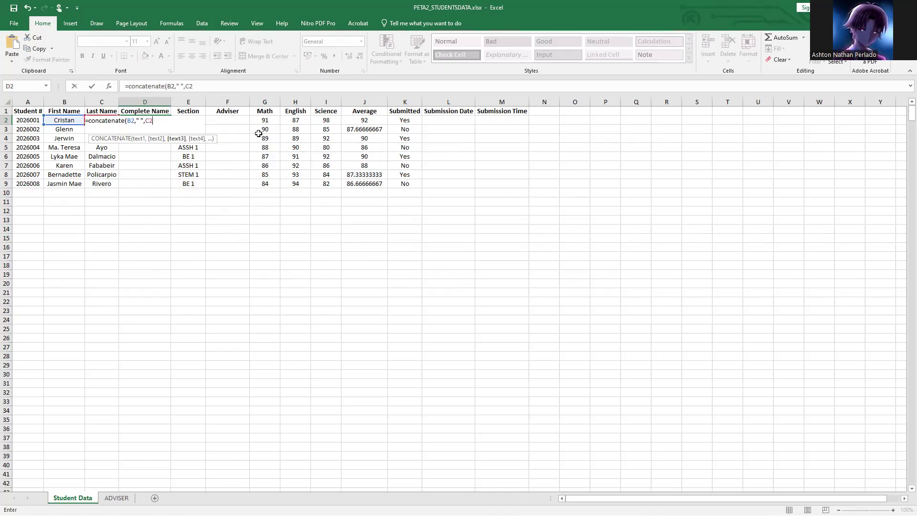
{"action": "type", "text": ")"}
{"action": "key", "text": "Return"}
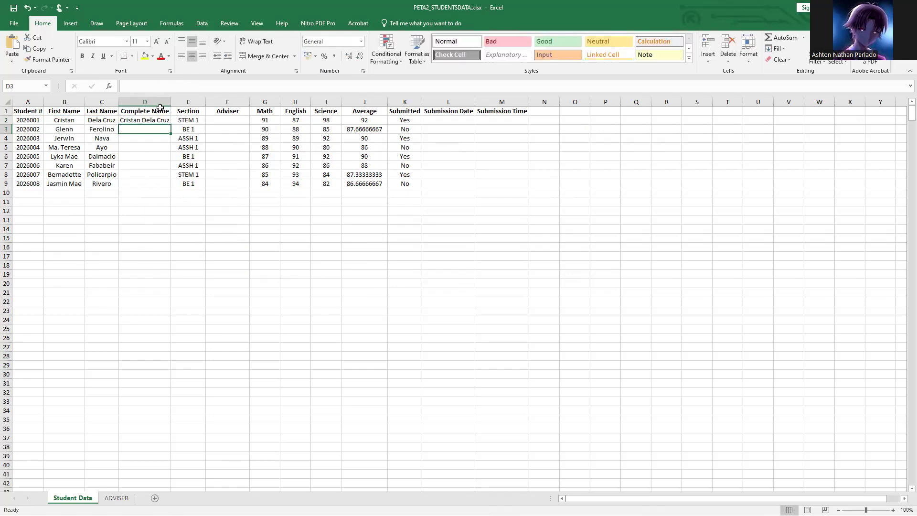
Fill the Complete Name formula from D2 down to D9 and widen column D to fit the names.
{"action": "left_click", "coordinate": [158, 120]}
{"action": "left_click_drag", "start_coordinate": [170, 125], "coordinate": [171, 188]}
{"action": "left_click_drag", "start_coordinate": [172, 102], "coordinate": [184, 101]}
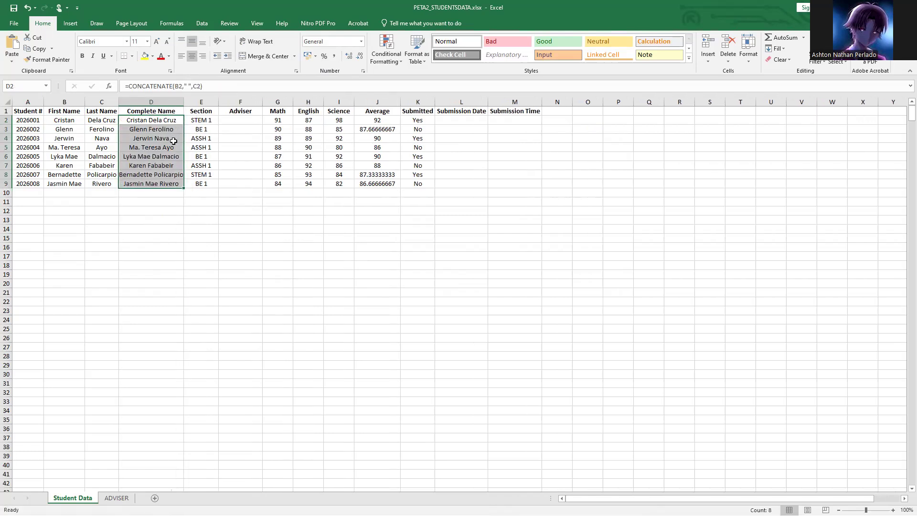
{"action": "left_click", "coordinate": [199, 131]}
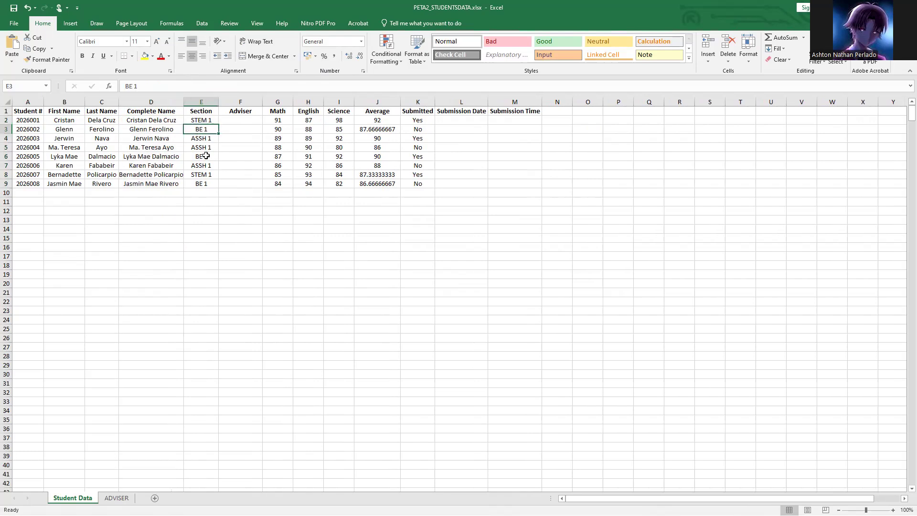
Start a VLOOKUP formula in F2 with E2 as lookup value and A1:B4 of the ADVISER sheet as table array.
{"action": "double_click", "coordinate": [246, 122]}
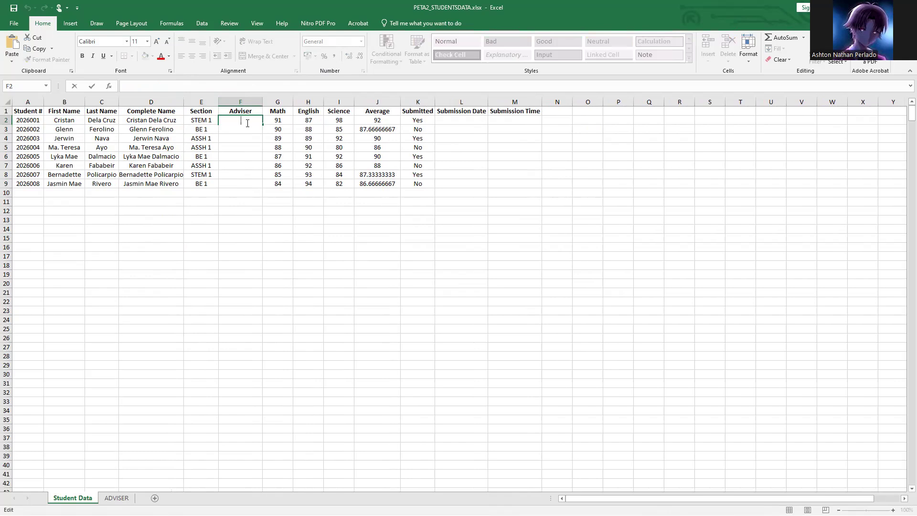
{"action": "type", "text": "=vlook"}
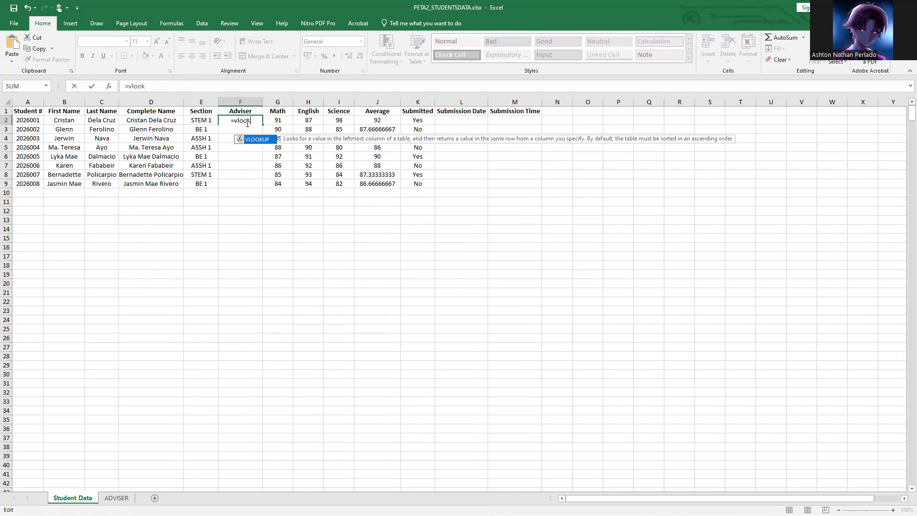
{"action": "type", "text": "up("}
{"action": "left_click", "coordinate": [203, 119]}
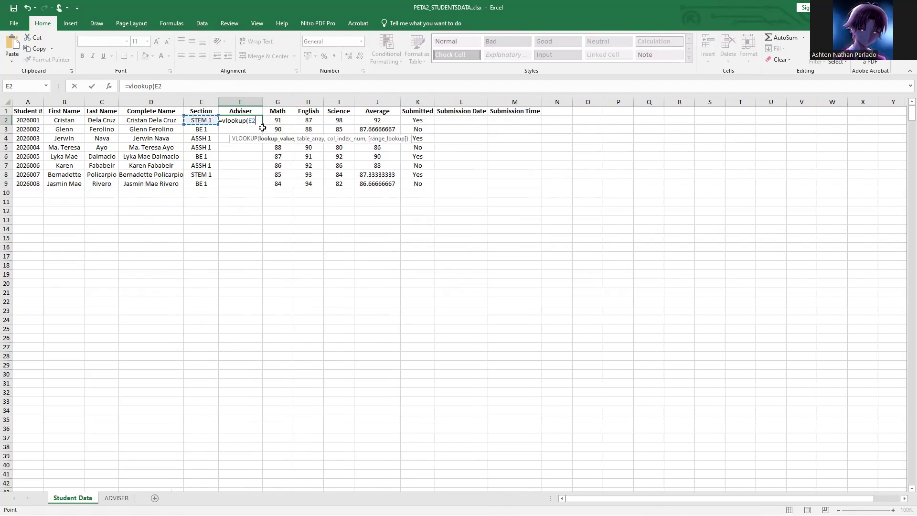
{"action": "type", "text": ","}
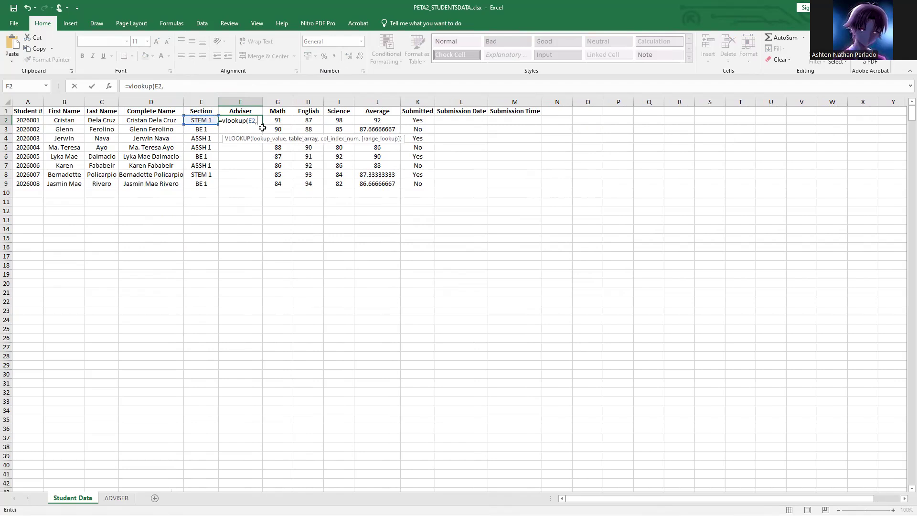
{"action": "left_click", "coordinate": [124, 498]}
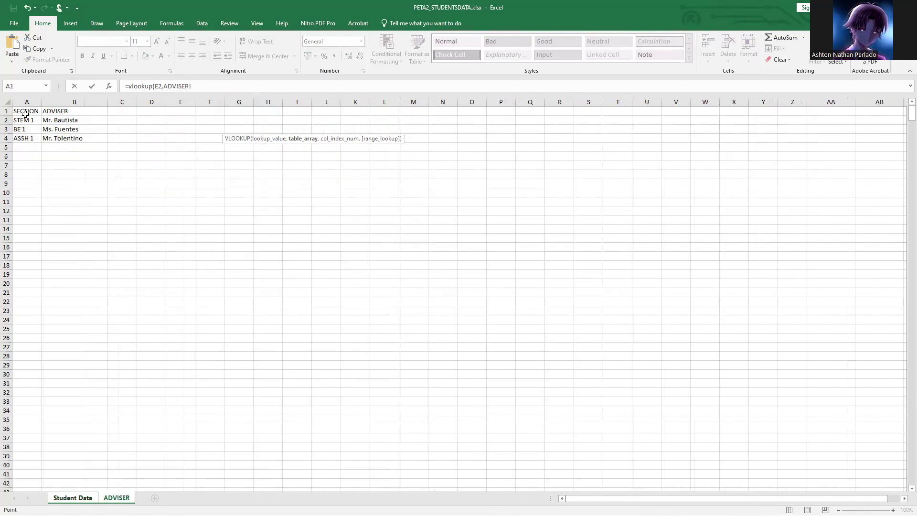
{"action": "left_click_drag", "start_coordinate": [26, 111], "coordinate": [62, 138]}
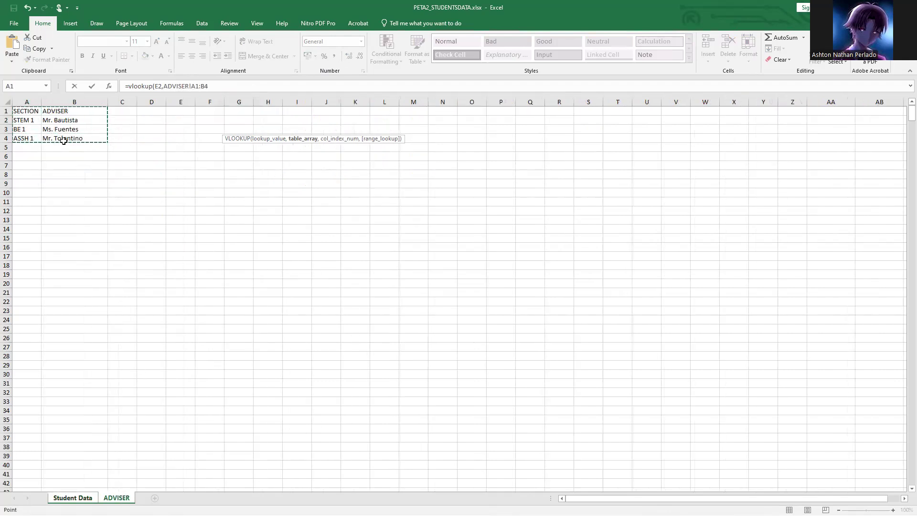
Make the lookup range absolute as $A$1:$B$4 and complete the VLOOKUP with column index 2 and FALSE.
{"action": "left_click", "coordinate": [192, 85]}
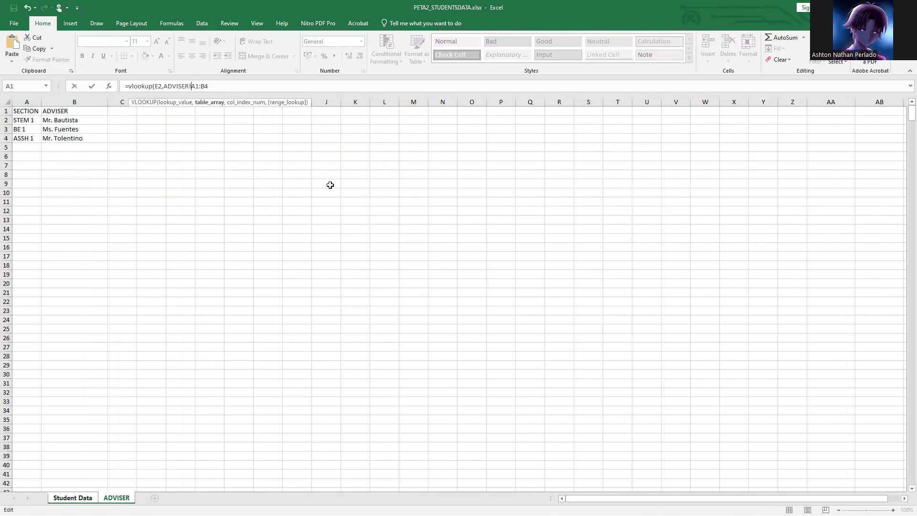
{"action": "type", "text": "$"}
{"action": "left_click", "coordinate": [200, 86]}
{"action": "type", "text": "$A$"}
{"action": "left_click", "coordinate": [214, 86]}
{"action": "type", "text": "$4,"}
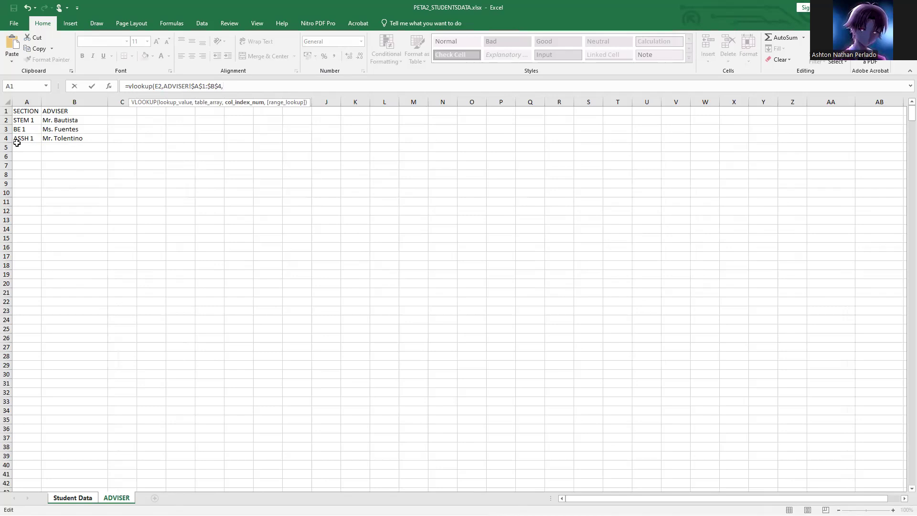
{"action": "type", "text": "2,"}
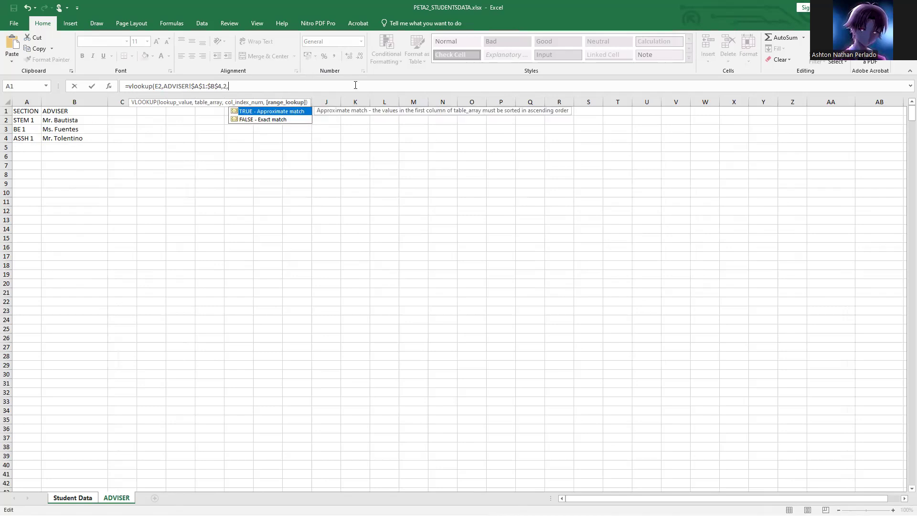
{"action": "type", "text": "false)"}
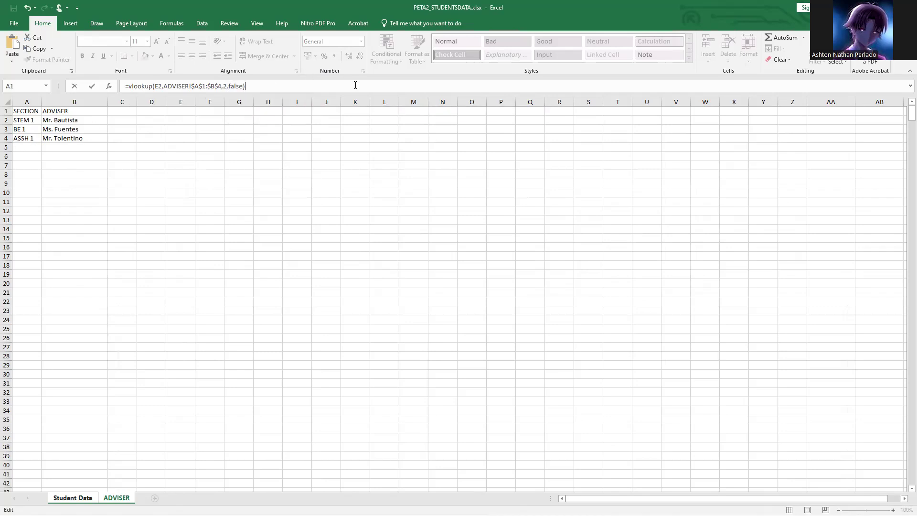
{"action": "key", "text": "Return"}
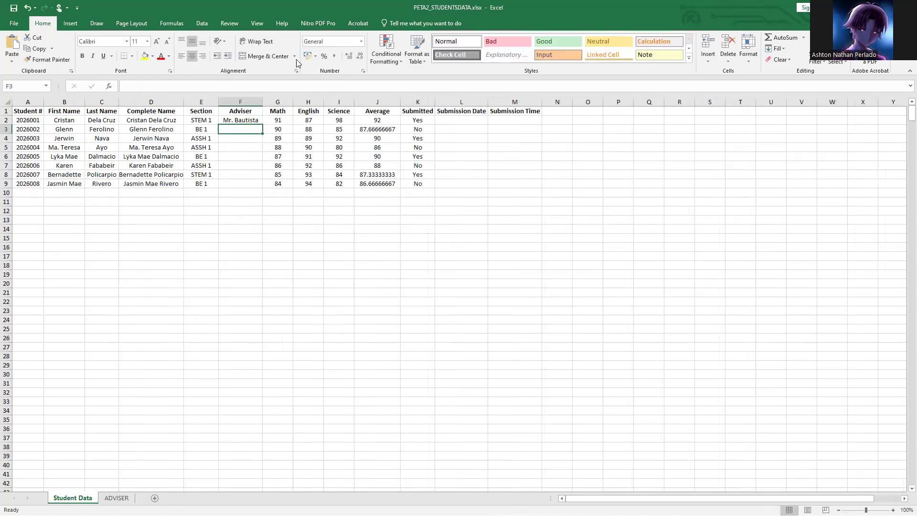
Fill the Adviser lookup formula from F2 down to F9.
{"action": "left_click", "coordinate": [245, 121]}
{"action": "left_click_drag", "start_coordinate": [262, 124], "coordinate": [259, 185]}
{"action": "left_click", "coordinate": [256, 158]}
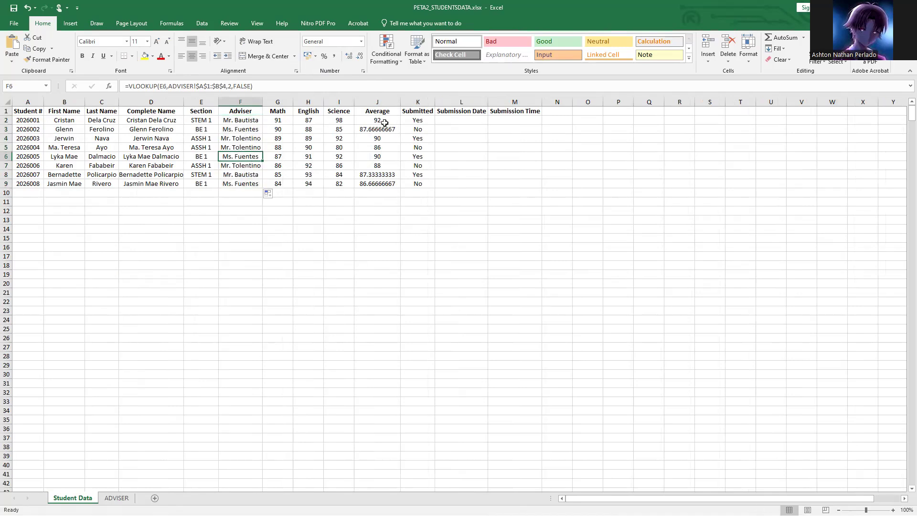
Copy the Submitted, Submission Date and Submission Time block K1:M9 and paste it one column over, starting at L1.
{"action": "left_click", "coordinate": [409, 114]}
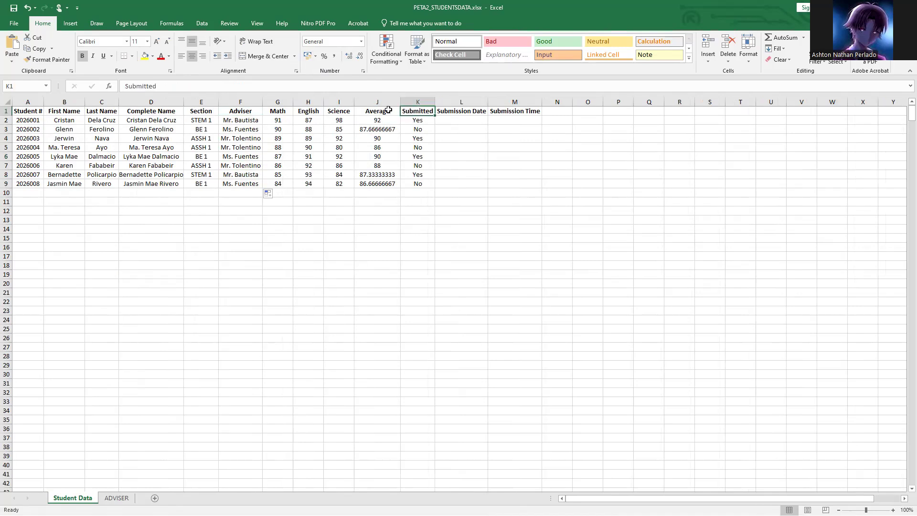
{"action": "left_click", "coordinate": [387, 111]}
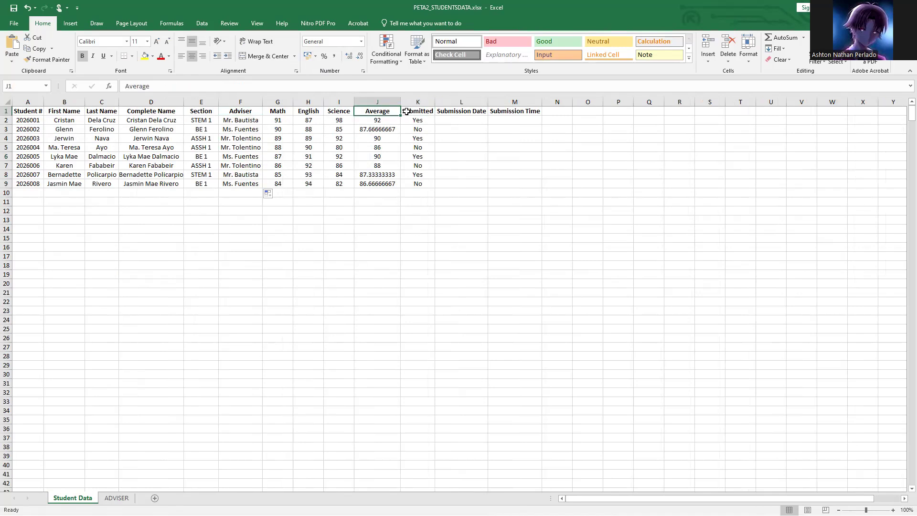
{"action": "left_click", "coordinate": [406, 111]}
{"action": "left_click_drag", "start_coordinate": [417, 111], "coordinate": [507, 186]}
{"action": "key", "text": "ctrl+c"}
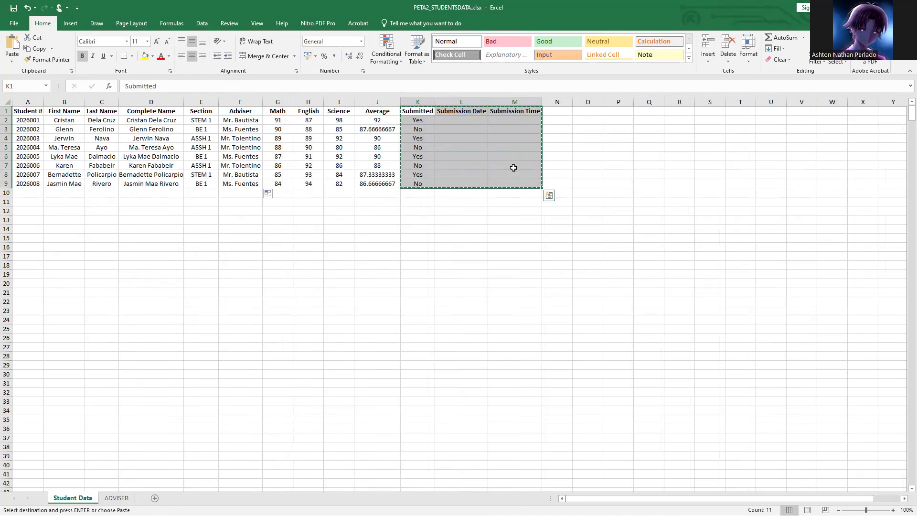
{"action": "left_click_drag", "start_coordinate": [461, 111], "coordinate": [546, 182]}
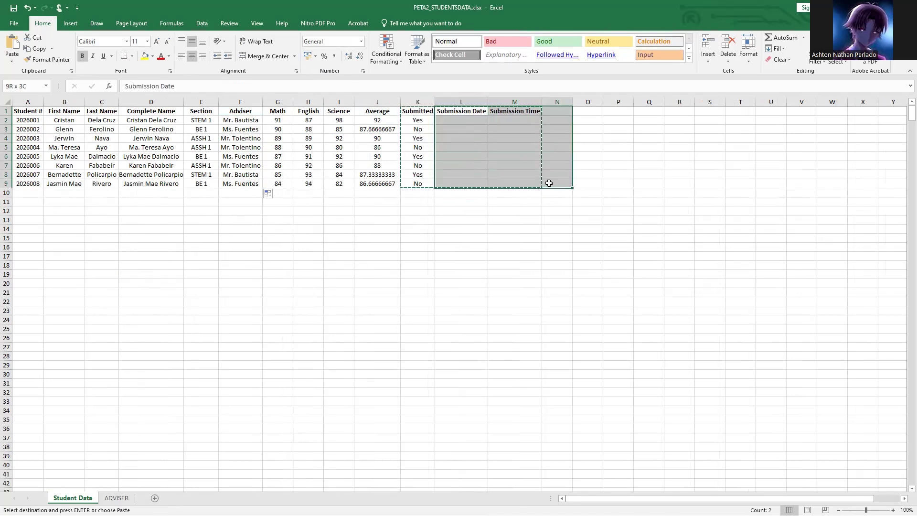
{"action": "key", "text": "ctrl+v"}
{"action": "key", "text": "Escape"}
Clear the old Submitted header and its entries from K1 through K9.
{"action": "left_click", "coordinate": [418, 111]}
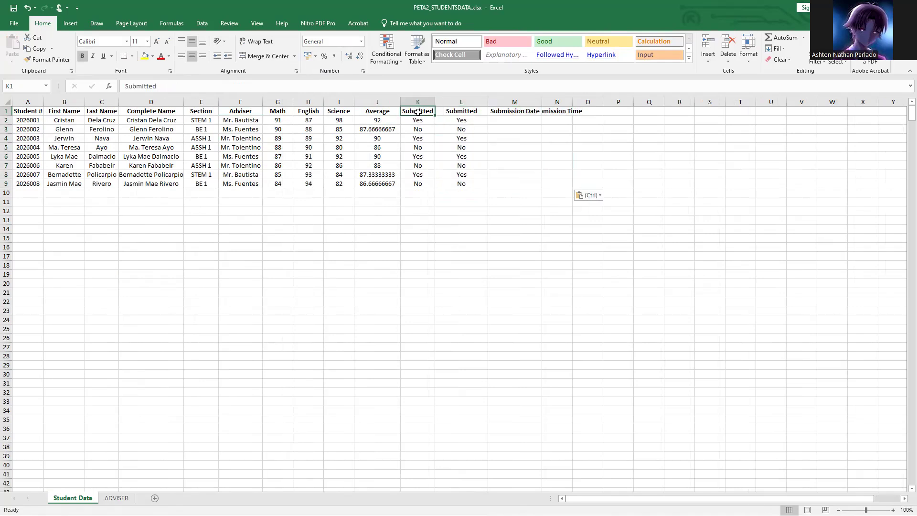
{"action": "key", "text": "Delete"}
{"action": "left_click", "coordinate": [423, 120]}
{"action": "key", "text": "Delete"}
{"action": "left_click", "coordinate": [424, 131]}
{"action": "key", "text": "Delete"}
{"action": "left_click", "coordinate": [424, 146]}
{"action": "key", "text": "Delete"}
{"action": "left_click", "coordinate": [422, 139]}
{"action": "key", "text": "Delete"}
{"action": "left_click", "coordinate": [422, 157]}
{"action": "key", "text": "Delete"}
{"action": "left_click", "coordinate": [424, 173]}
{"action": "key", "text": "Delete"}
{"action": "left_click", "coordinate": [423, 166]}
{"action": "key", "text": "Delete"}
{"action": "left_click", "coordinate": [420, 192]}
{"action": "left_click", "coordinate": [420, 183]}
{"action": "key", "text": "Delete"}
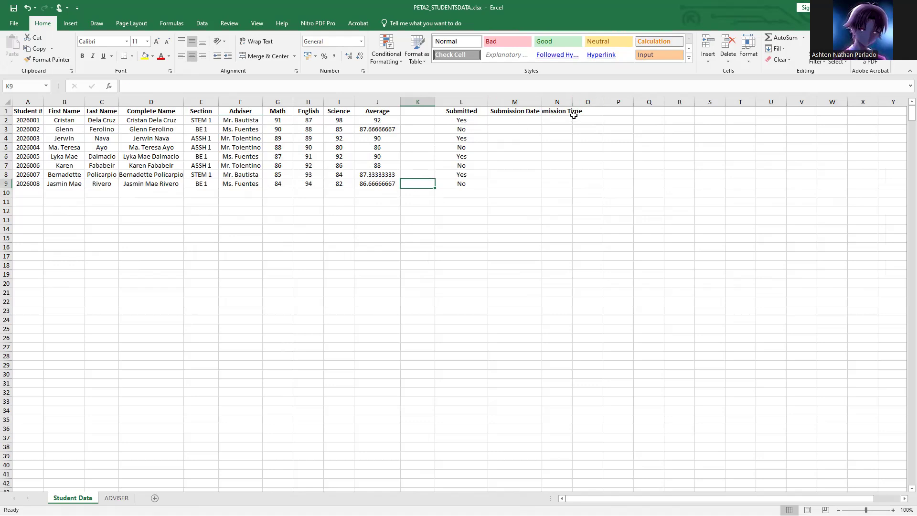
Widen the Submission Date and Submission Time columns and enter the header Remarks in K1.
{"action": "left_click_drag", "start_coordinate": [575, 99], "coordinate": [610, 101]}
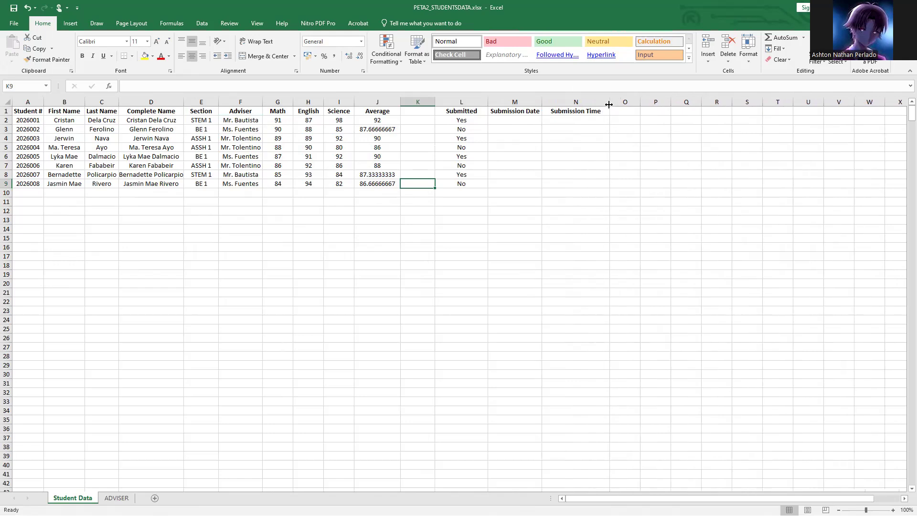
{"action": "left_click_drag", "start_coordinate": [542, 101], "coordinate": [548, 101]}
{"action": "left_click", "coordinate": [430, 114]}
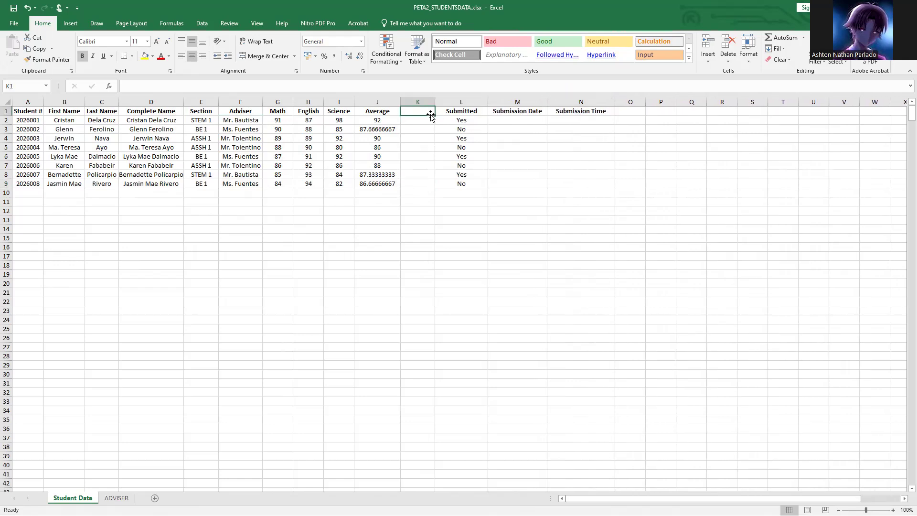
{"action": "type", "text": "Remarks"}
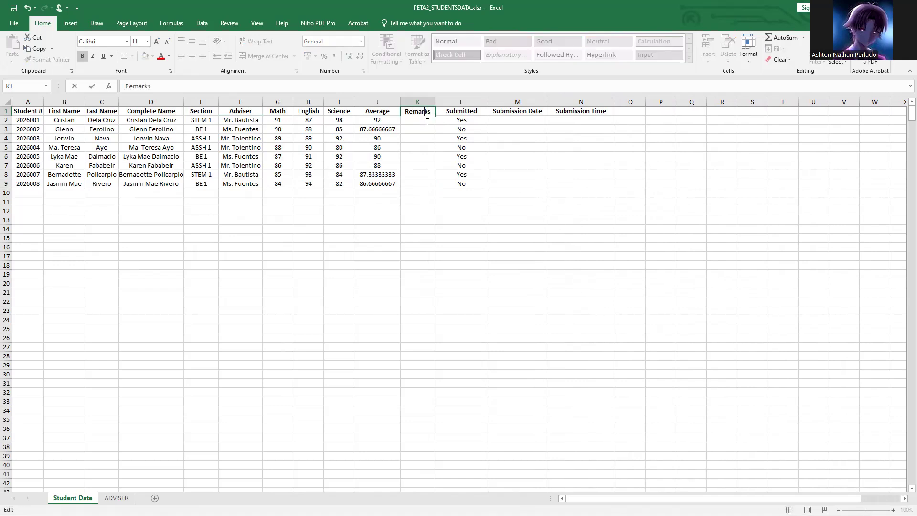
{"action": "left_click", "coordinate": [492, 132]}
Enter =IF(J2>=75,"Passed","Failed") in K2 to derive the remark from the average.
{"action": "left_click", "coordinate": [429, 124]}
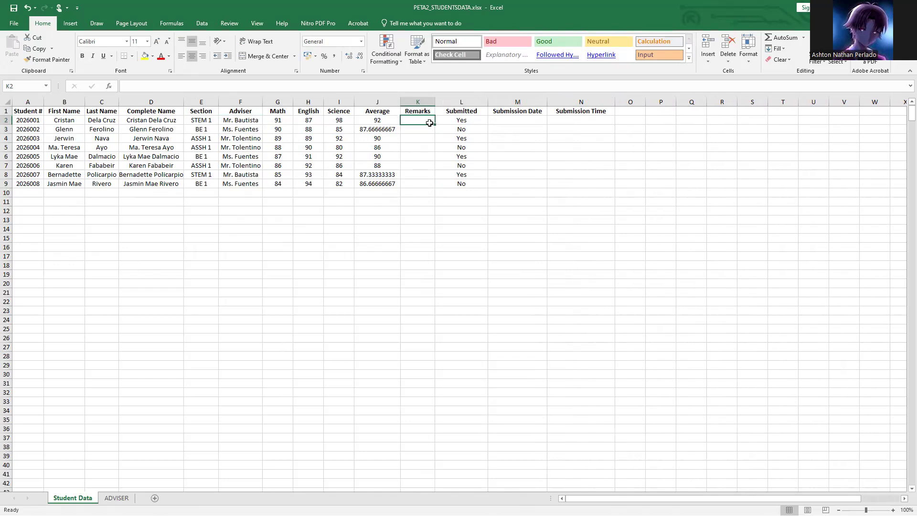
{"action": "type", "text": "=if"}
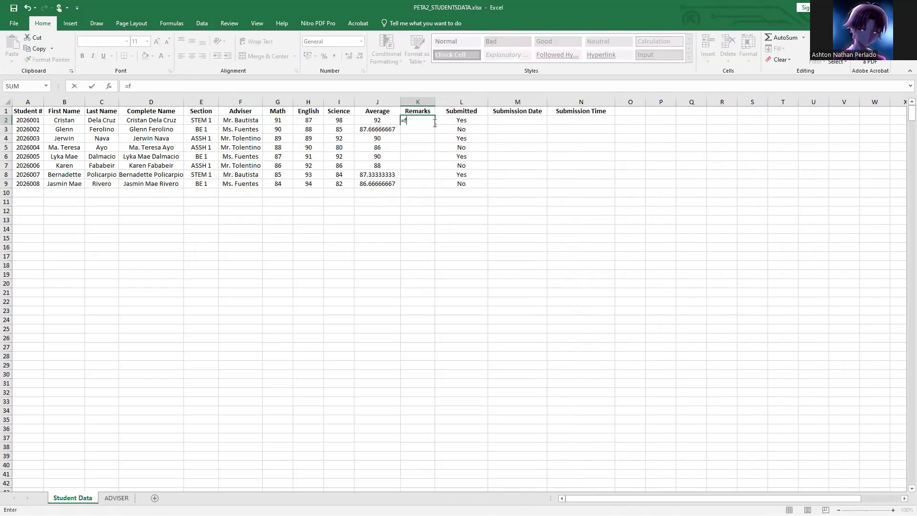
{"action": "type", "text": "("}
{"action": "left_click", "coordinate": [382, 122]}
{"action": "type", "text": ">"}
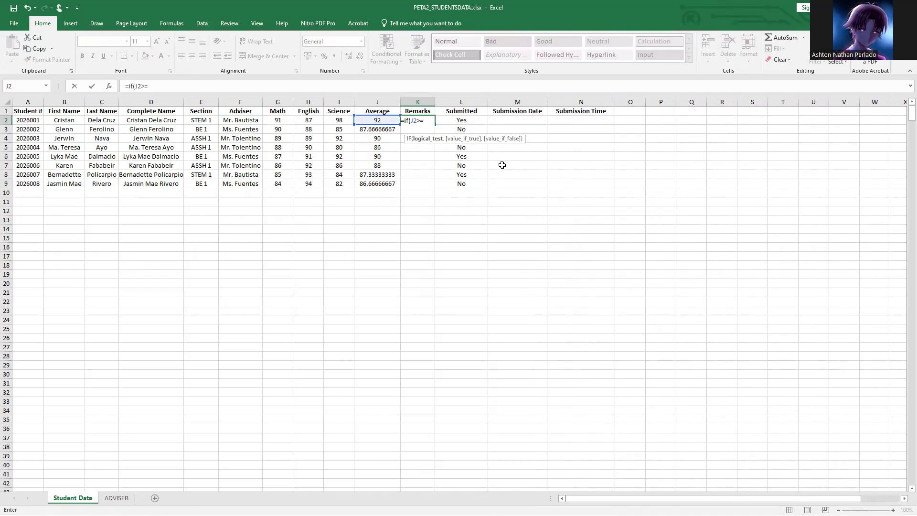
{"action": "type", "text": "=75,\"passed\",\"Failed\")"}
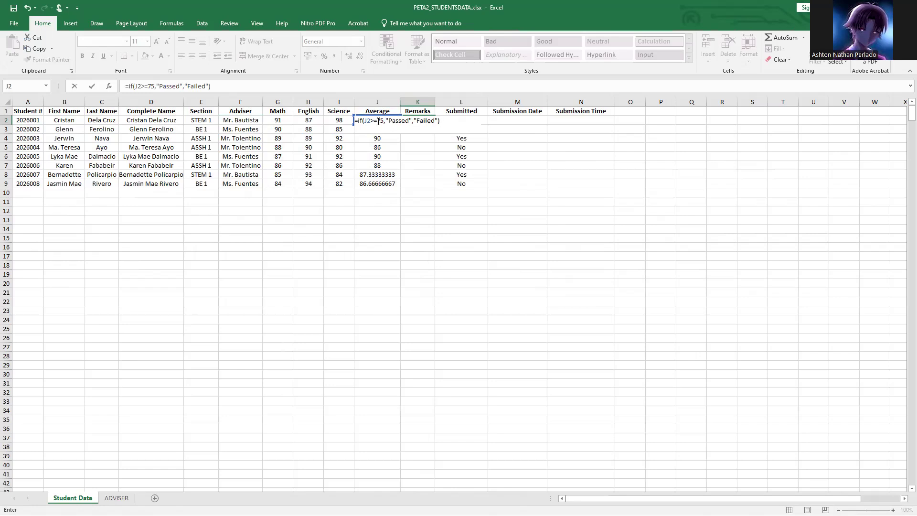
{"action": "key", "text": "Return"}
Fill the Remarks formula from K2 down to K9.
{"action": "left_click", "coordinate": [421, 121]}
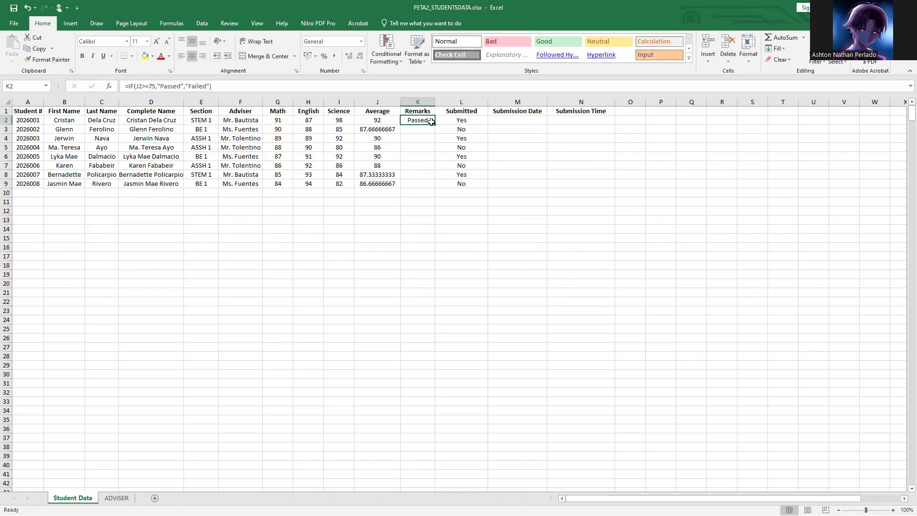
{"action": "left_click_drag", "start_coordinate": [434, 124], "coordinate": [433, 190]}
{"action": "left_click", "coordinate": [461, 147]}
{"action": "left_click", "coordinate": [389, 124]}
{"action": "left_click", "coordinate": [388, 130]}
{"action": "left_click", "coordinate": [384, 138]}
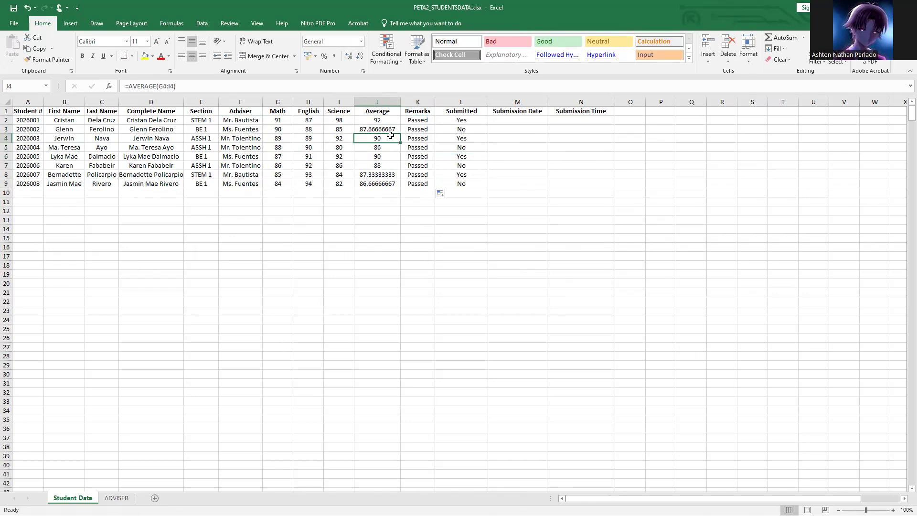
Enter =DATE(2026,7,31) in M2 as the first submission date.
{"action": "left_click", "coordinate": [417, 130]}
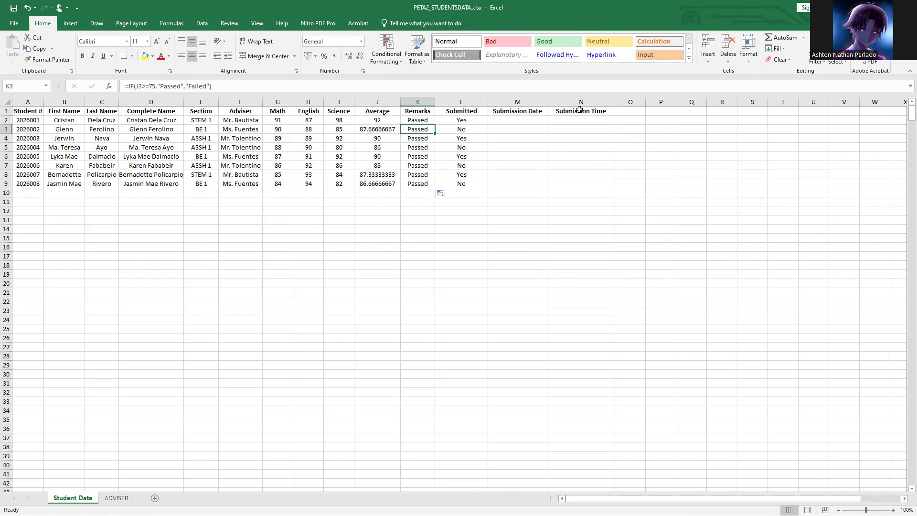
{"action": "left_click", "coordinate": [527, 120]}
{"action": "double_click", "coordinate": [528, 121]}
{"action": "type", "text": "=date("}
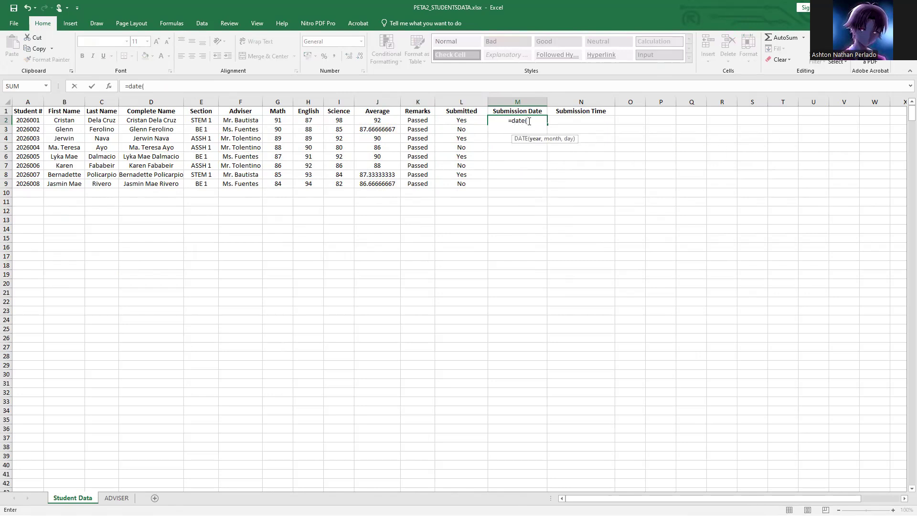
{"action": "type", "text": "2026,"}
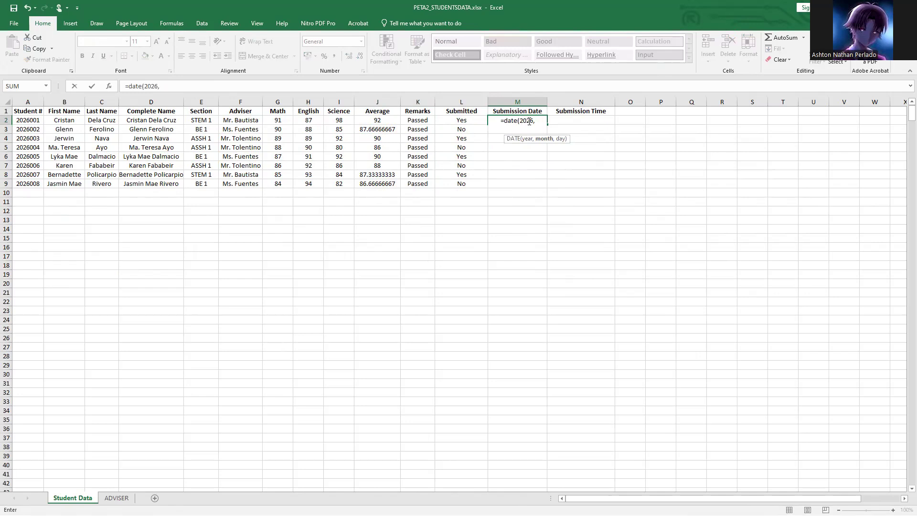
{"action": "type", "text": "7,31)"}
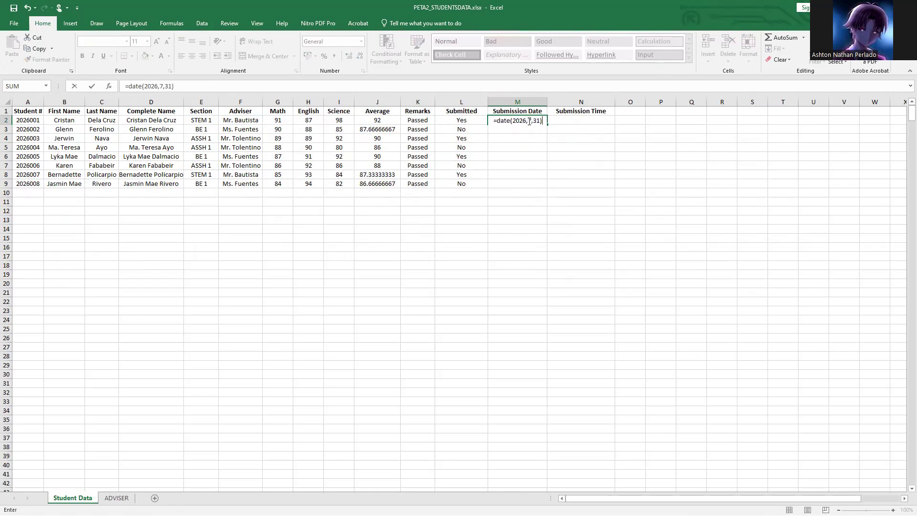
{"action": "key", "text": "Return"}
Format M2 with the March 14, 2012 date type and fill the submission date down to M9.
{"action": "left_click", "coordinate": [526, 120]}
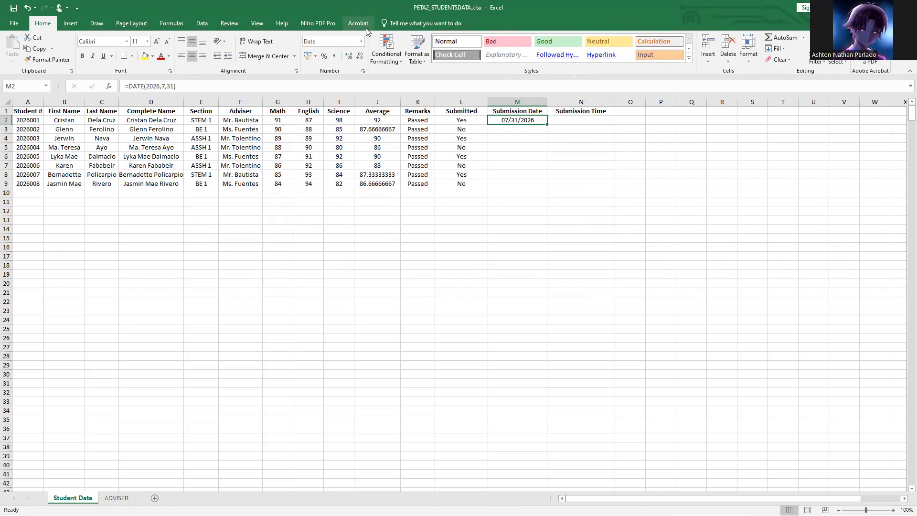
{"action": "left_click", "coordinate": [361, 42]}
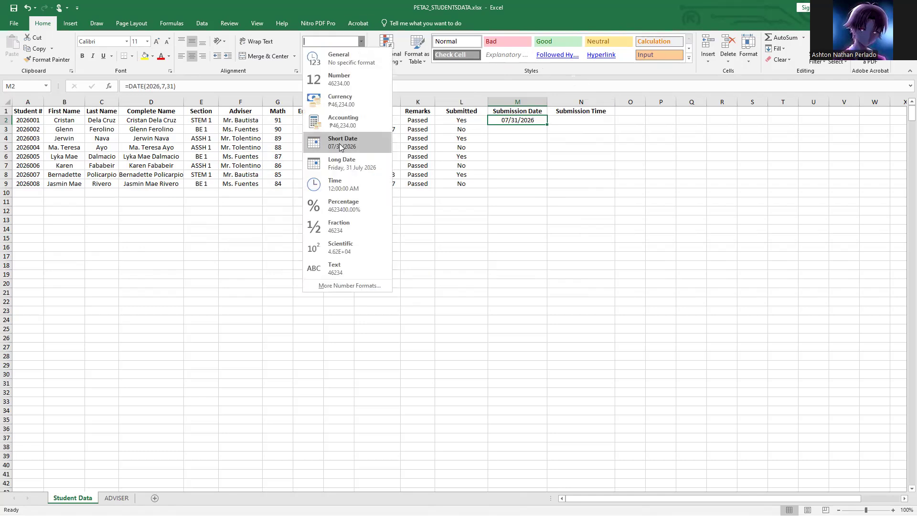
{"action": "left_click", "coordinate": [353, 286]}
{"action": "scroll", "coordinate": [412, 215], "scroll_direction": "down", "scroll_amount": 2}
{"action": "left_click", "coordinate": [370, 218]}
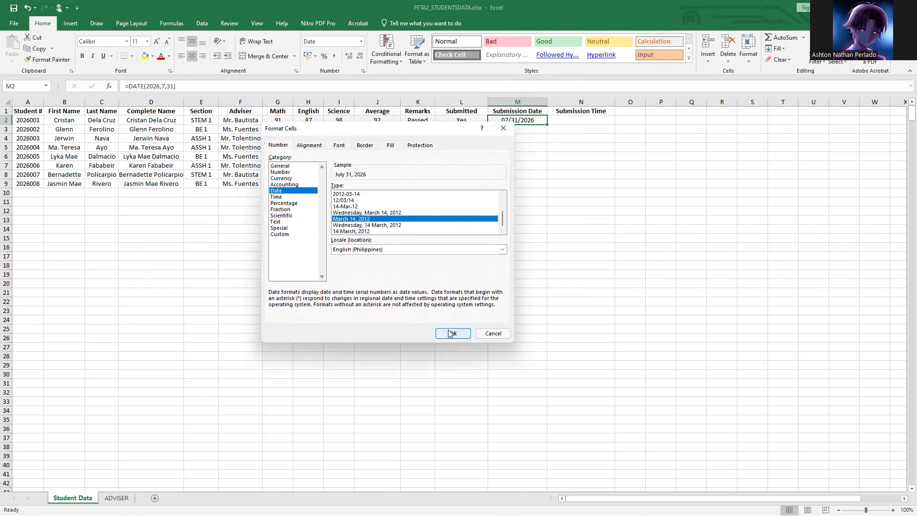
{"action": "left_click", "coordinate": [448, 333]}
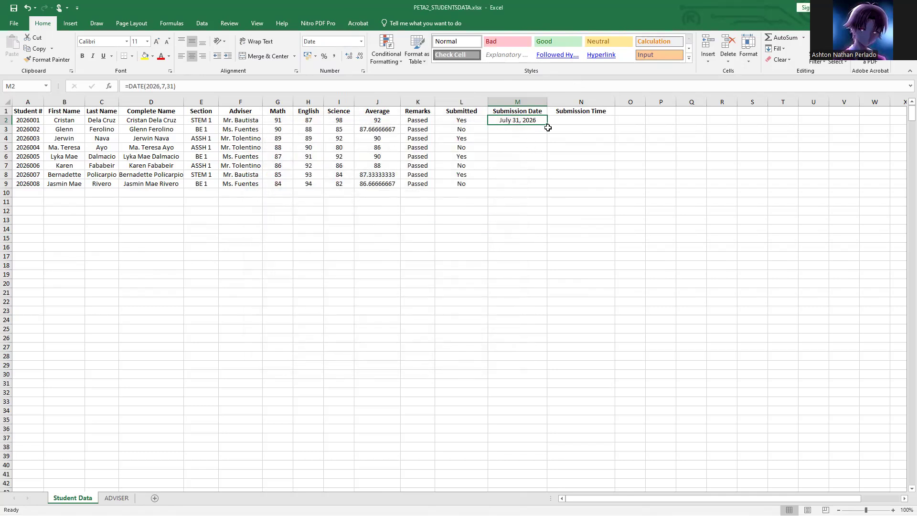
{"action": "left_click_drag", "start_coordinate": [548, 124], "coordinate": [547, 188]}
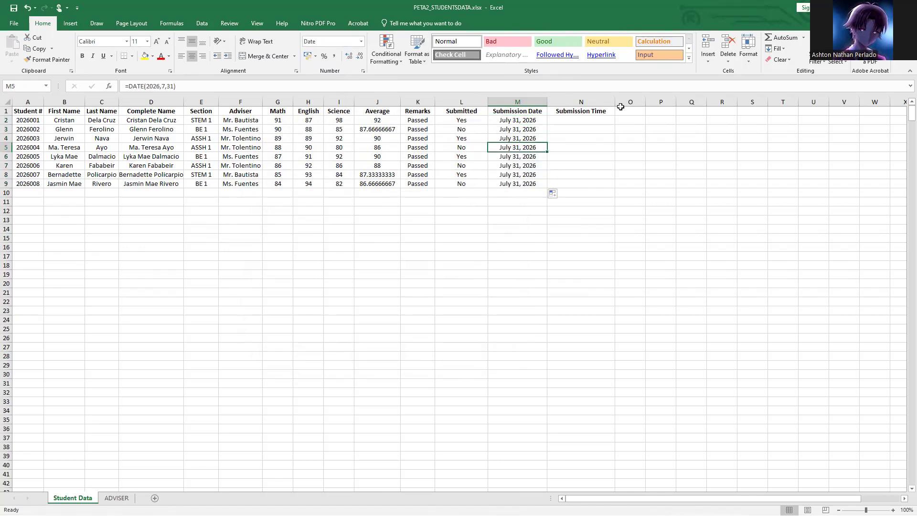
Enter =TIME(8,0,0) in N2 as the first submission time.
{"action": "left_click", "coordinate": [600, 117]}
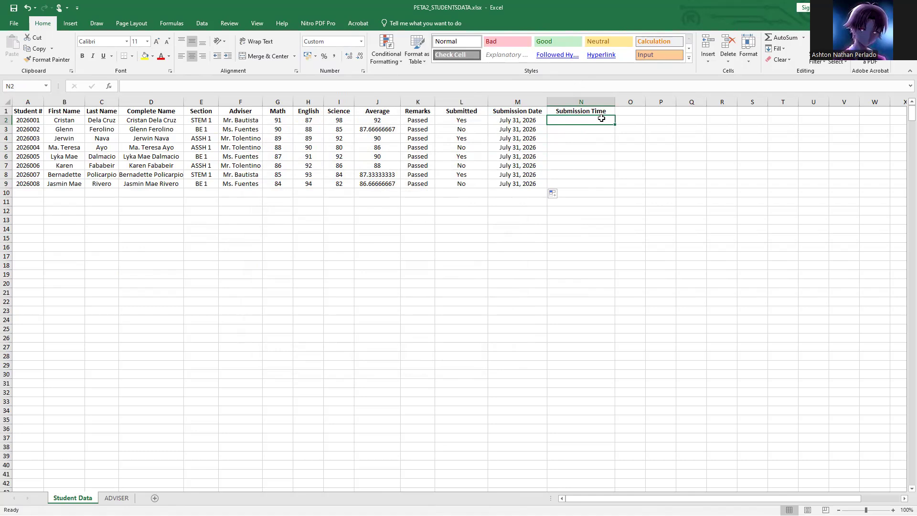
{"action": "type", "text": "="}
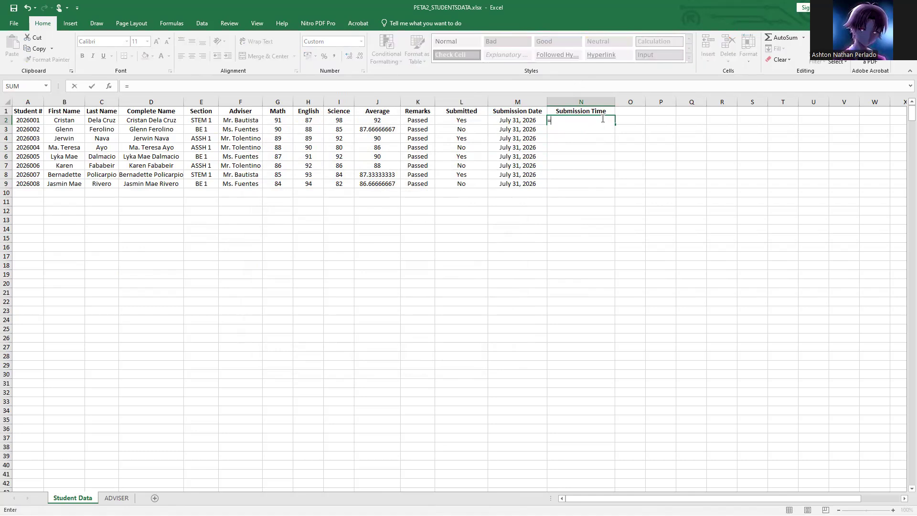
{"action": "type", "text": "yti"}
{"action": "key", "text": "BackSpace"}
{"action": "type", "text": "time("}
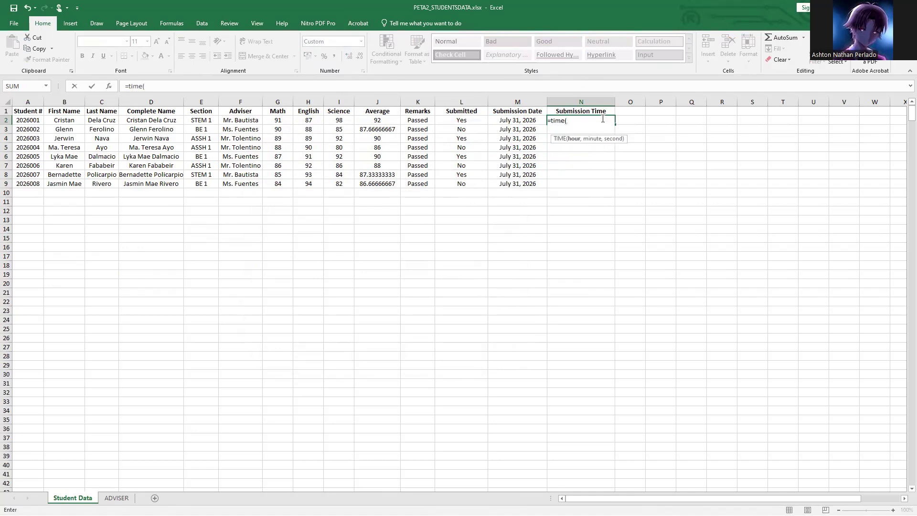
{"action": "type", "text": "8,0,"}
{"action": "type", "text": ")"}
{"action": "key", "text": "Return"}
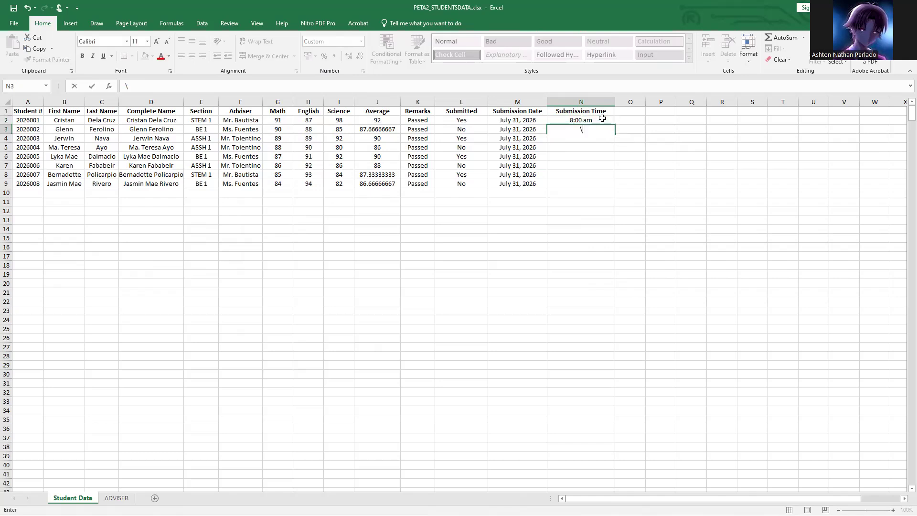
Fill the Submission Time formula from N2 down to N9.
{"action": "left_click", "coordinate": [633, 122]}
{"action": "left_click", "coordinate": [610, 120]}
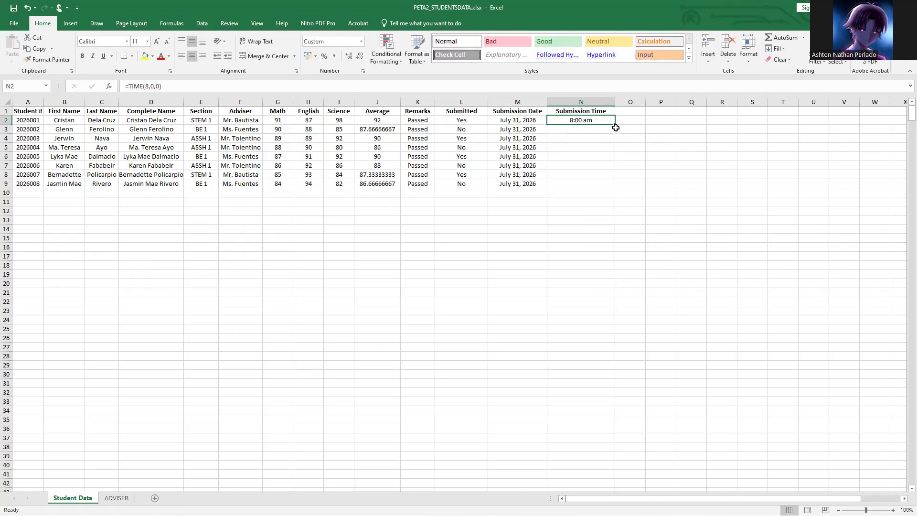
{"action": "left_click_drag", "start_coordinate": [616, 125], "coordinate": [619, 186]}
{"action": "left_click", "coordinate": [583, 142]}
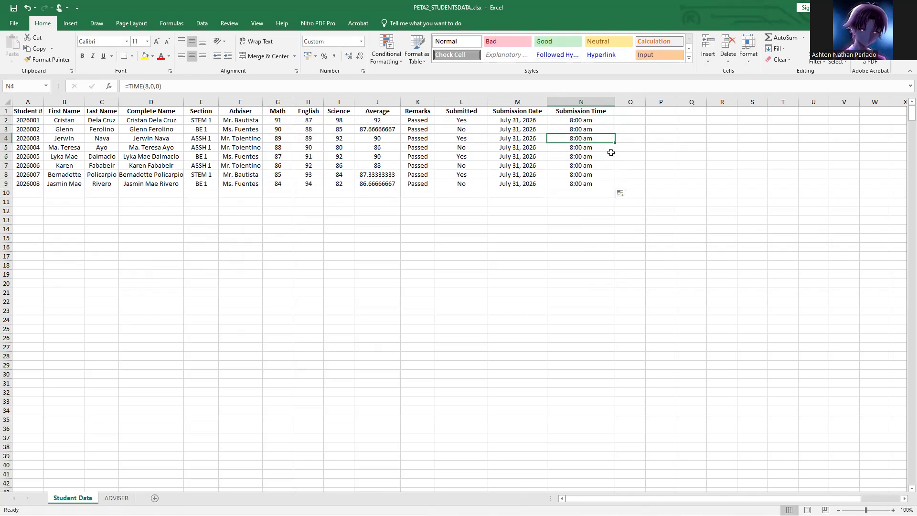
Add a conditional format to Remarks cells K2:K9 giving text containing Passed a Green Fill with Dark Green Text.
{"action": "left_click", "coordinate": [410, 122]}
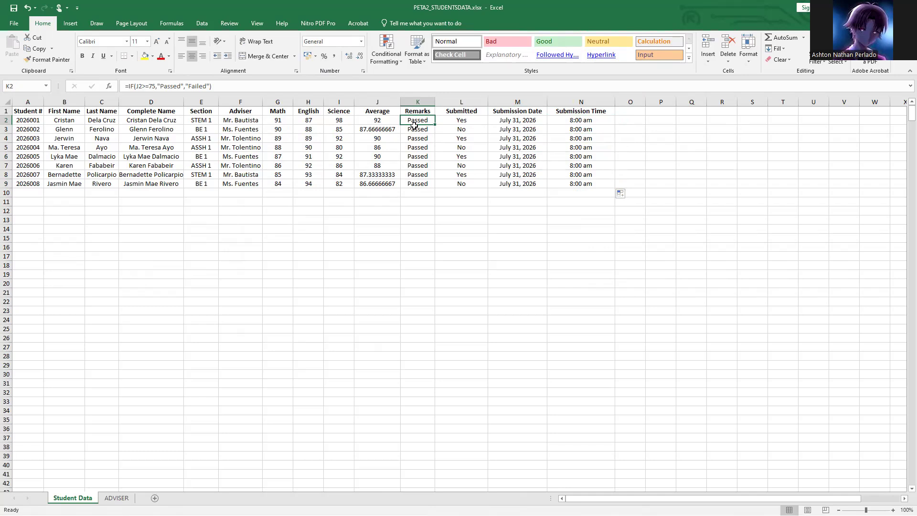
{"action": "left_click_drag", "start_coordinate": [413, 120], "coordinate": [417, 184]}
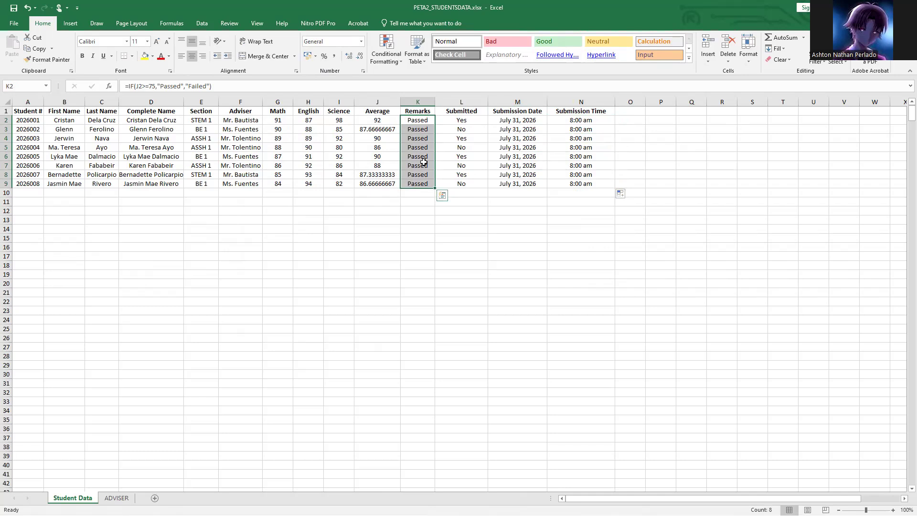
{"action": "left_click", "coordinate": [386, 50]}
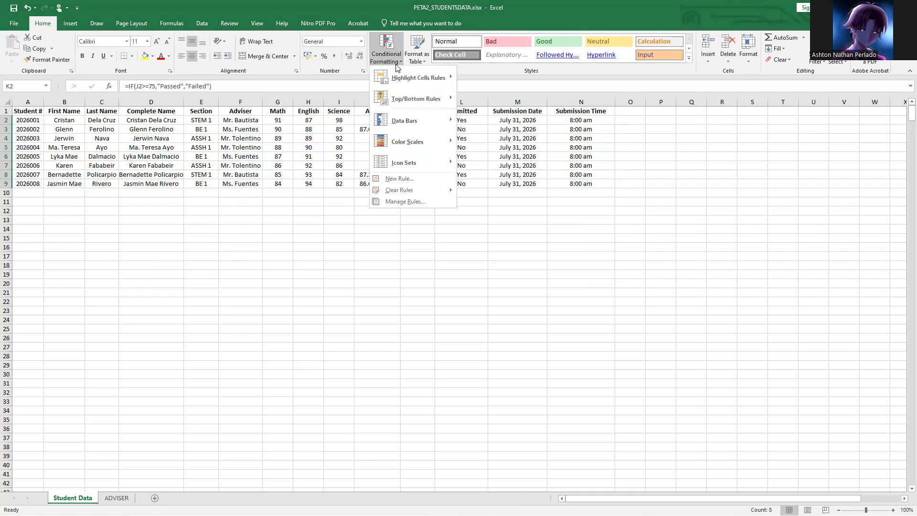
{"action": "mouse_move", "coordinate": [423, 83]}
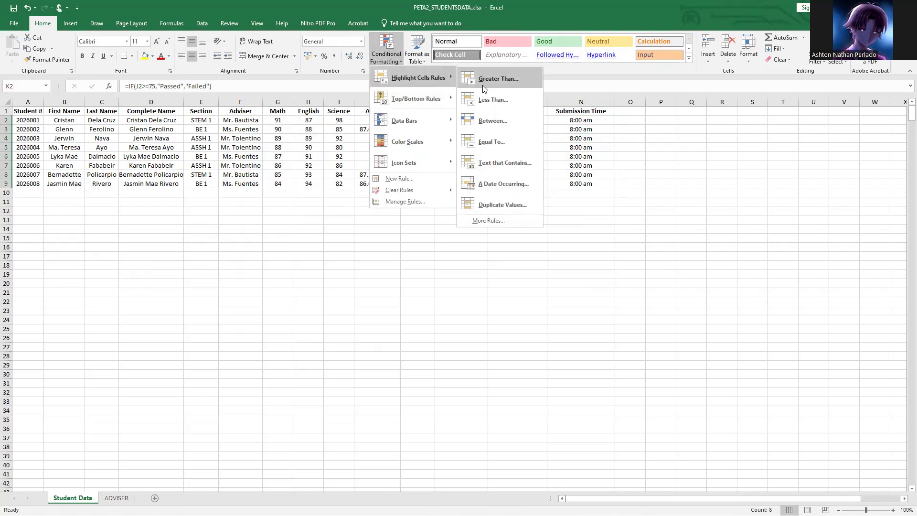
{"action": "left_click", "coordinate": [501, 164]}
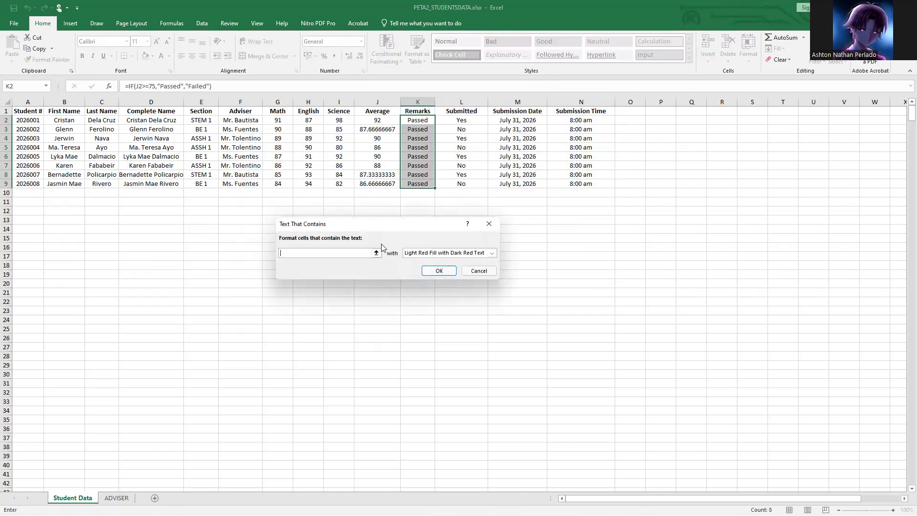
{"action": "type", "text": "Passed"}
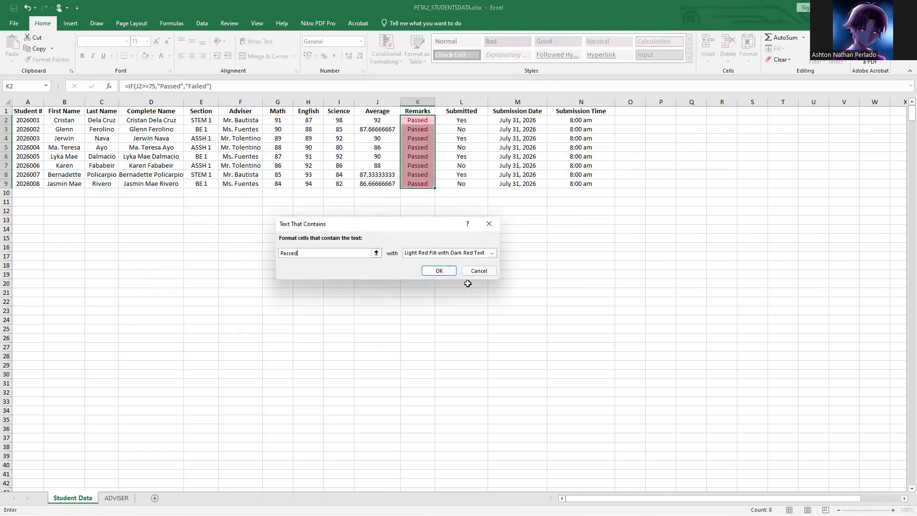
{"action": "left_click", "coordinate": [491, 253]}
{"action": "left_click", "coordinate": [466, 276]}
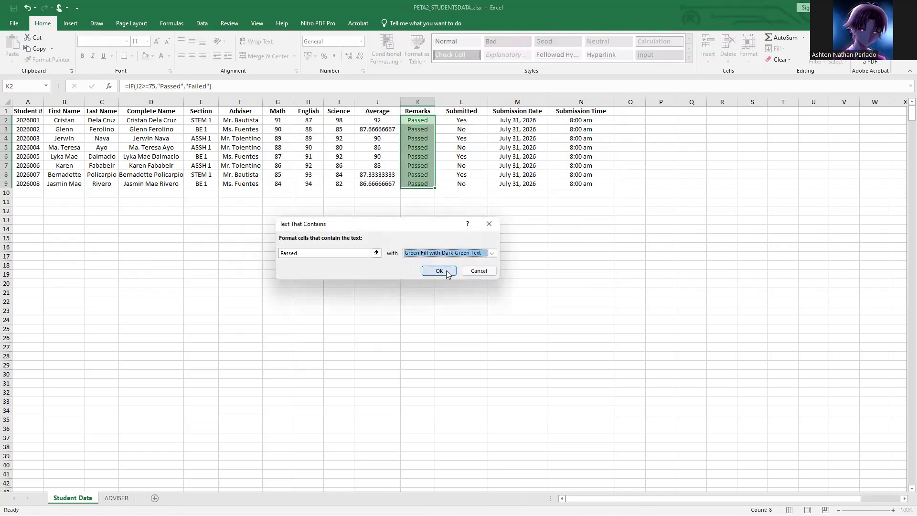
{"action": "left_click", "coordinate": [446, 269]}
Add a second text rule to K2:K9 that formats Failed with Light Red Fill with Dark Red Text.
{"action": "left_click", "coordinate": [393, 61]}
{"action": "mouse_move", "coordinate": [418, 77]}
{"action": "left_click", "coordinate": [501, 162]}
{"action": "type", "text": "Failed"}
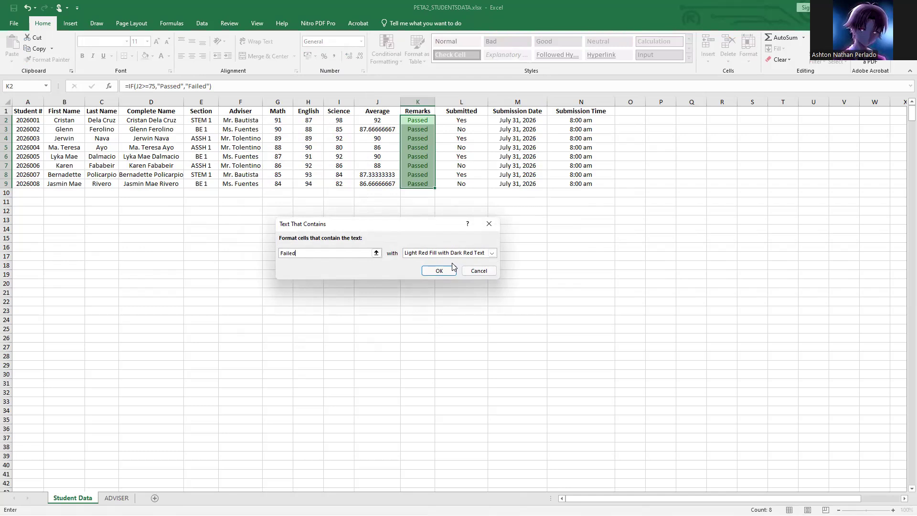
{"action": "left_click", "coordinate": [439, 270]}
{"action": "left_click", "coordinate": [419, 138]}
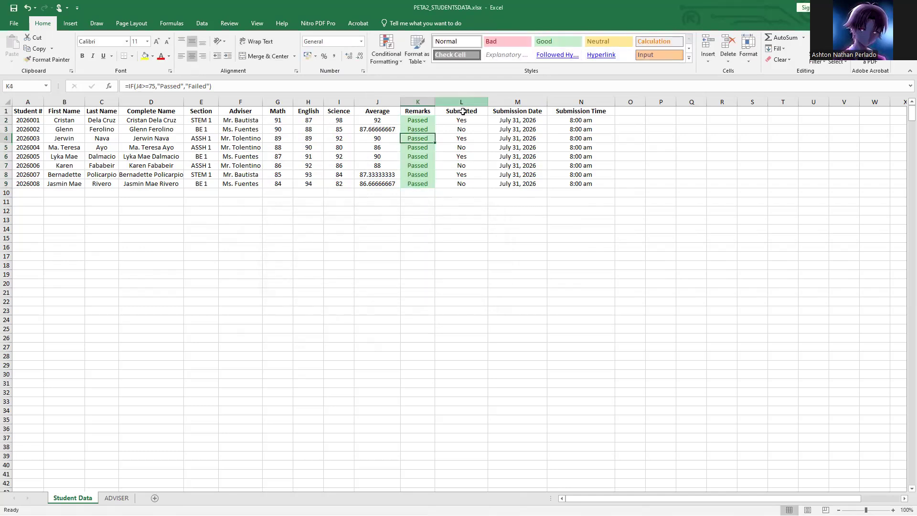
Conditionally format Submitted cells L2:L9 so that text containing Yes gets a green fill with dark green text.
{"action": "left_click_drag", "start_coordinate": [461, 121], "coordinate": [458, 184]}
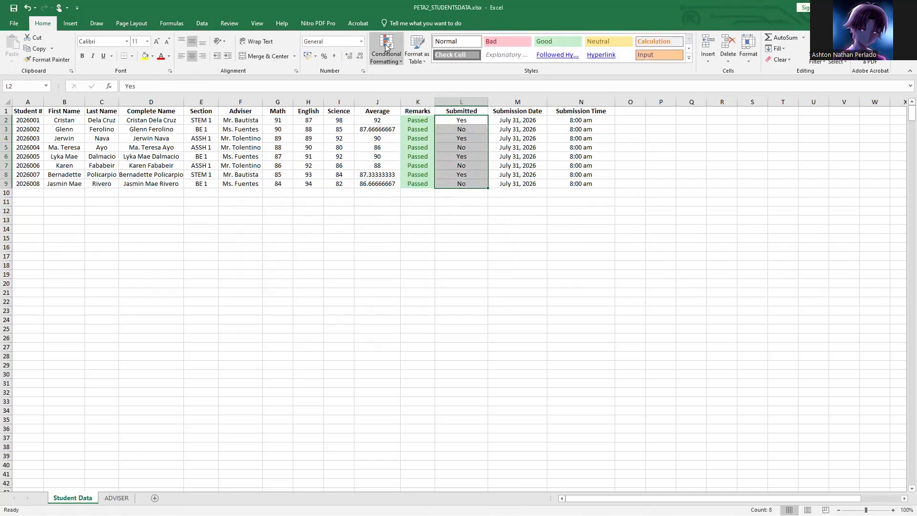
{"action": "left_click", "coordinate": [386, 46]}
{"action": "mouse_move", "coordinate": [430, 81]}
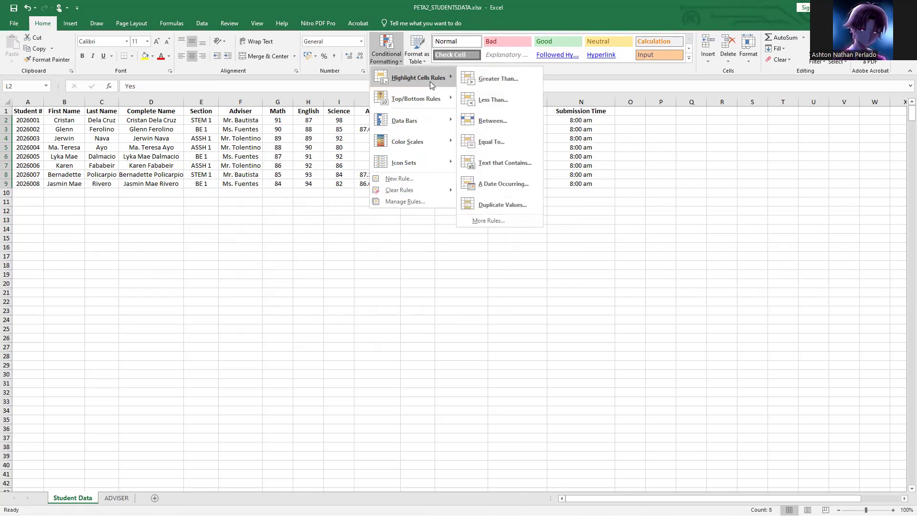
{"action": "left_click", "coordinate": [497, 161]}
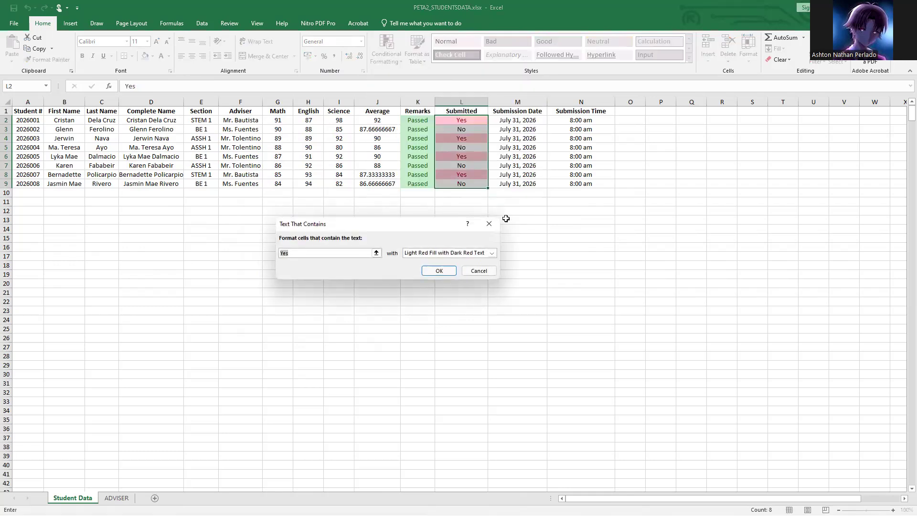
{"action": "type", "text": "Y"}
{"action": "left_click", "coordinate": [470, 254]}
{"action": "left_click", "coordinate": [454, 275]}
{"action": "left_click", "coordinate": [441, 272]}
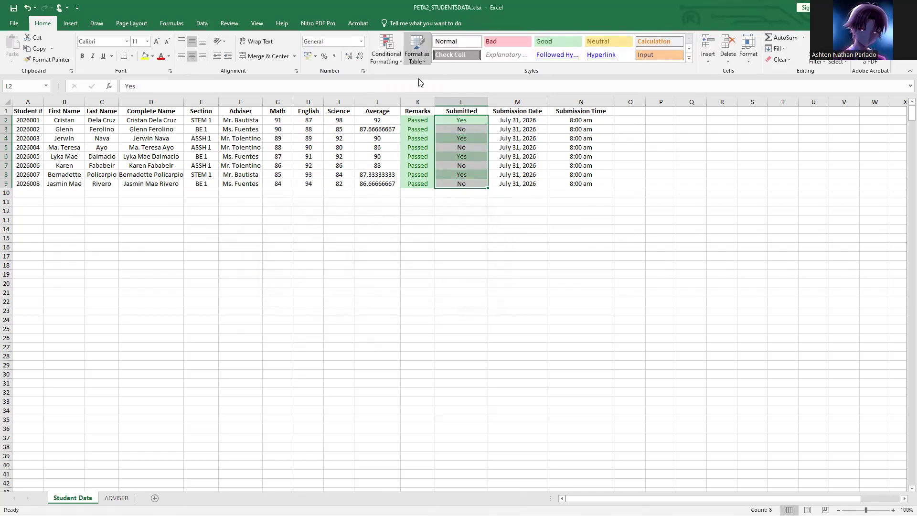
Add a text rule to L2:L9 that formats No with Light Red Fill with Dark Red Text.
{"action": "left_click", "coordinate": [383, 53]}
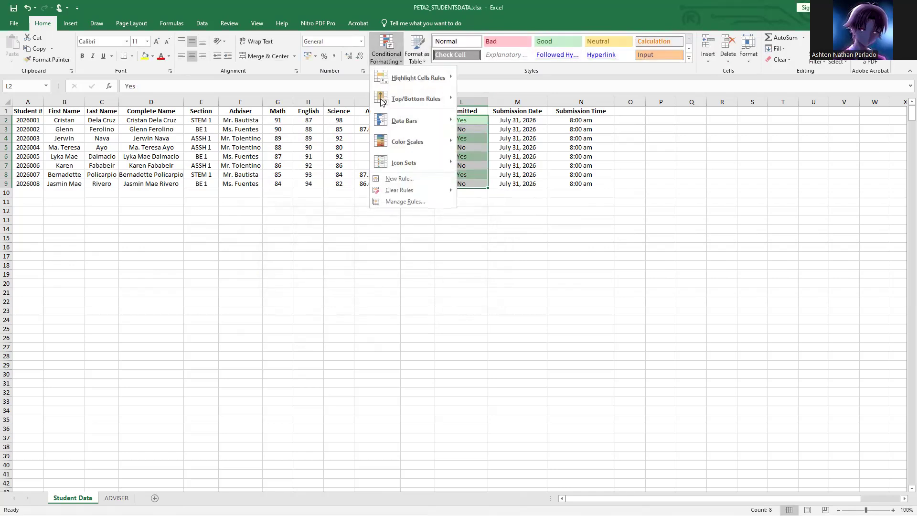
{"action": "mouse_move", "coordinate": [430, 82]}
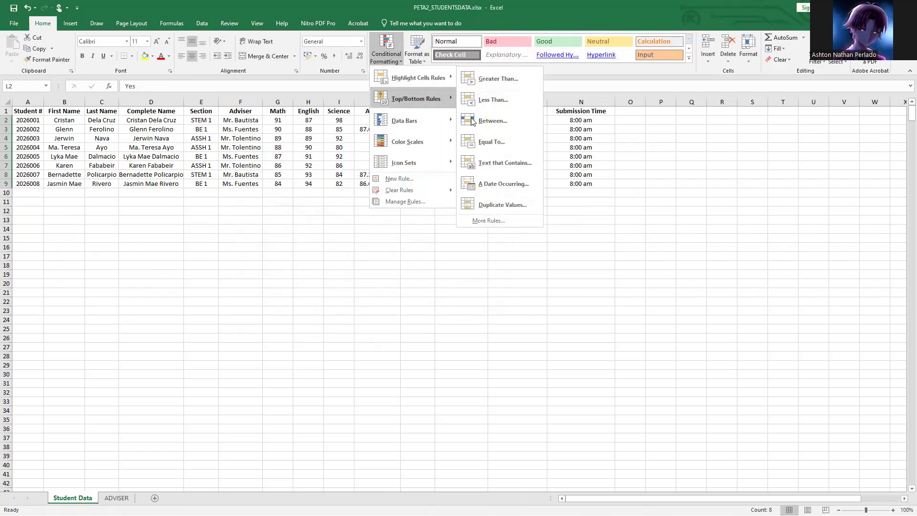
{"action": "left_click", "coordinate": [507, 166]}
{"action": "type", "text": "No"}
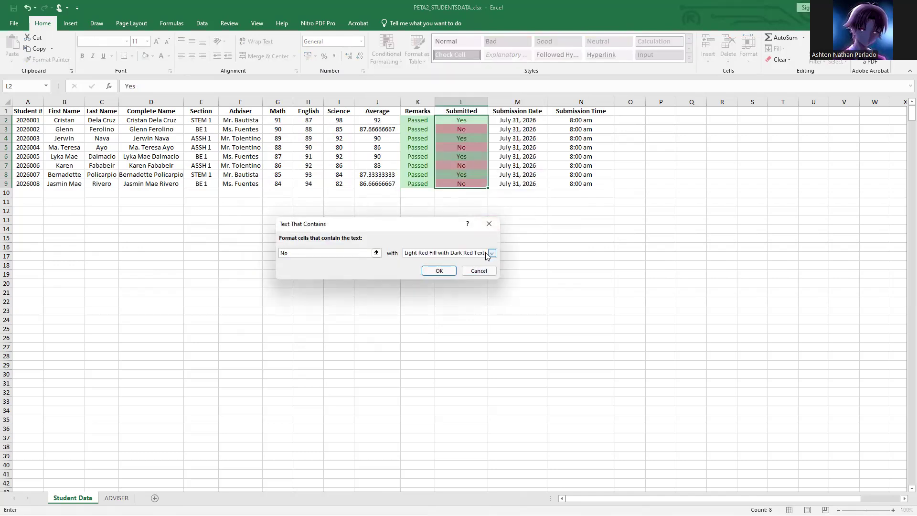
{"action": "left_click", "coordinate": [439, 270]}
{"action": "left_click", "coordinate": [468, 143]}
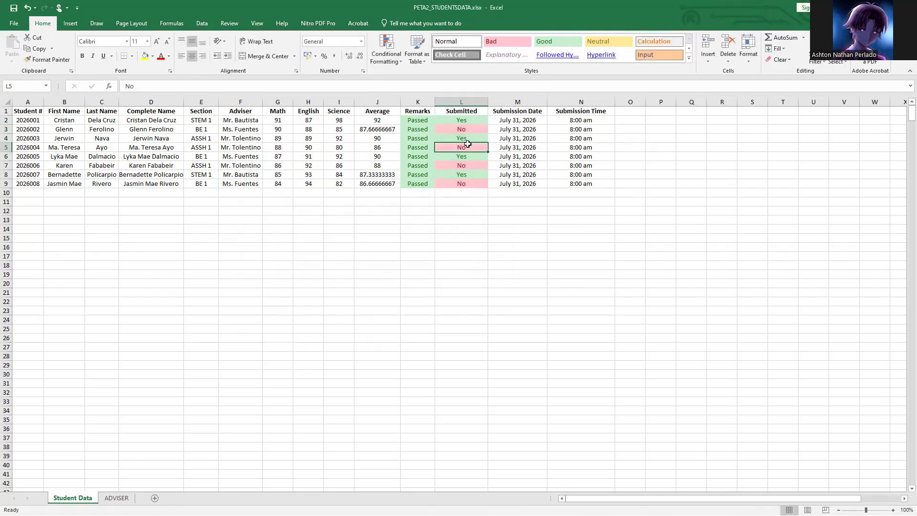
Add list data validation with an in-cell dropdown to Submitted cells L2:L9, entering the allowed answers as a comma-separated source beginning with yes.
{"action": "left_click_drag", "start_coordinate": [465, 120], "coordinate": [475, 180]}
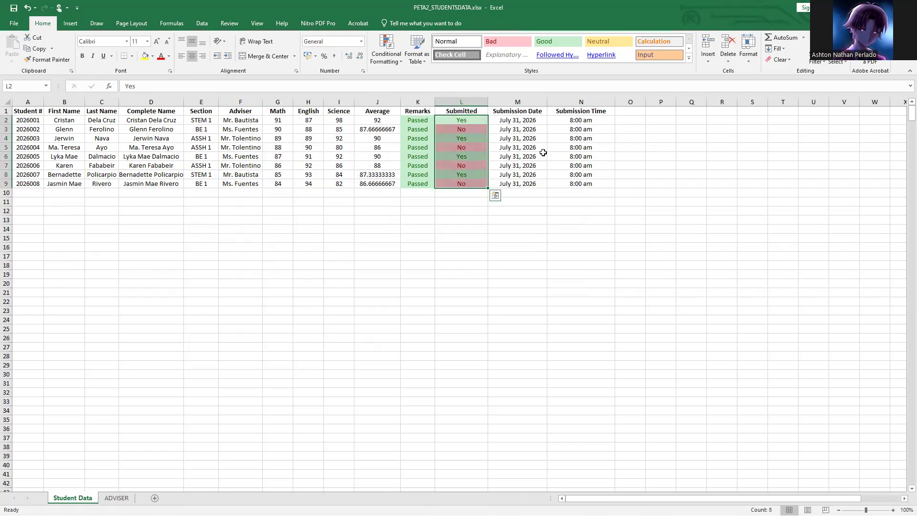
{"action": "left_click", "coordinate": [251, 25]}
{"action": "left_click", "coordinate": [241, 25]}
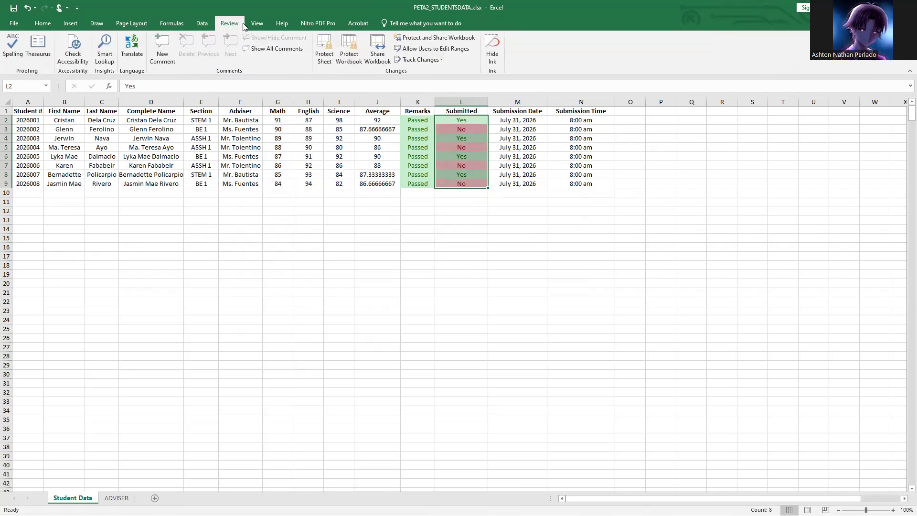
{"action": "left_click", "coordinate": [194, 24]}
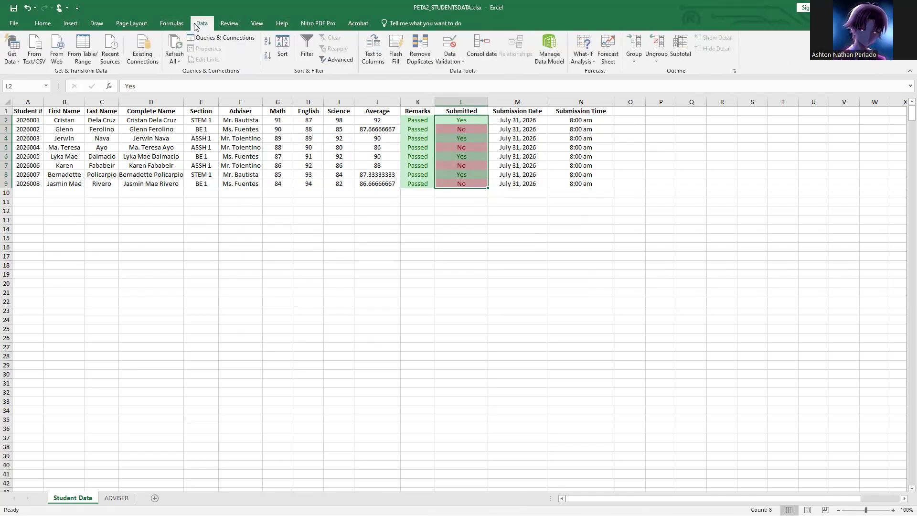
{"action": "left_click", "coordinate": [449, 44]}
{"action": "left_click", "coordinate": [375, 211]}
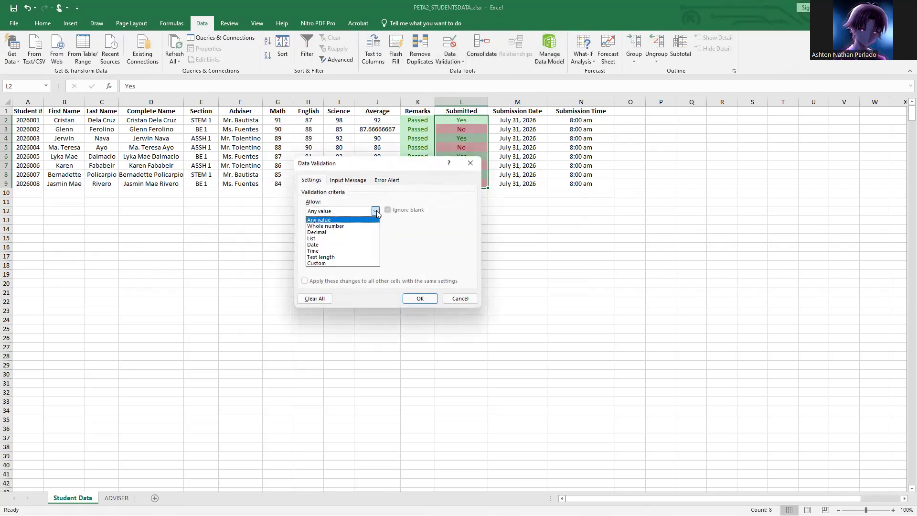
{"action": "left_click", "coordinate": [351, 239]}
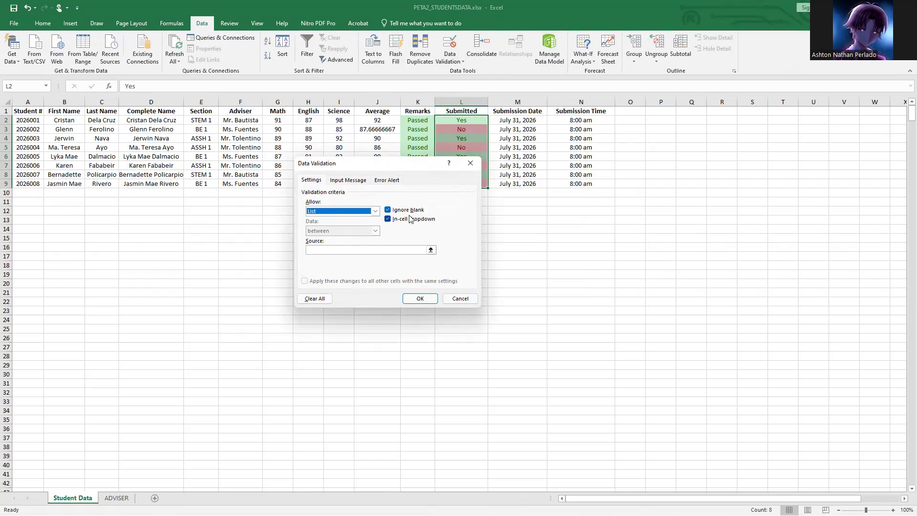
{"action": "left_click", "coordinate": [409, 220]}
{"action": "left_click", "coordinate": [380, 249]}
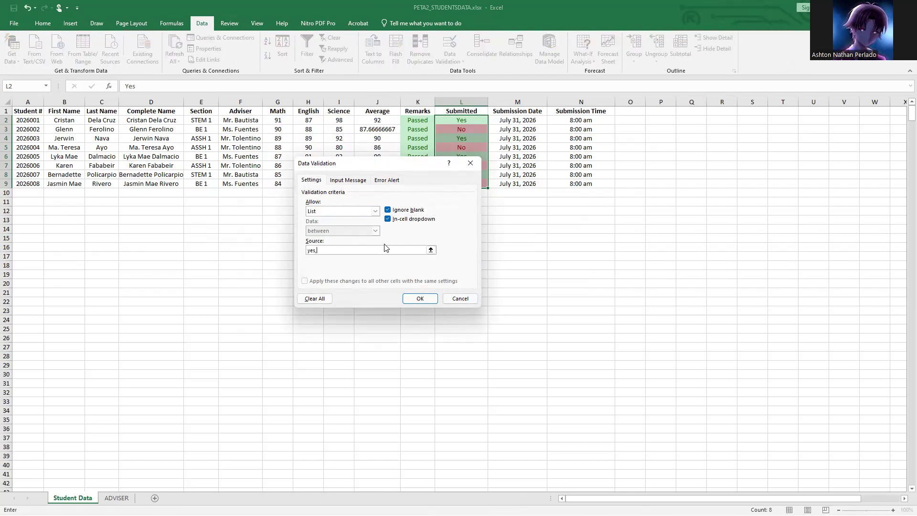
{"action": "key", "text": "Return"}
Test the validation by trying to enter hindi in Submitted cell L3, and cancel the entry.
{"action": "double_click", "coordinate": [466, 127]}
{"action": "key", "text": "BackSpace"}
{"action": "key", "text": "BackSpace"}
{"action": "type", "text": "hindi"}
{"action": "key", "text": "Return"}
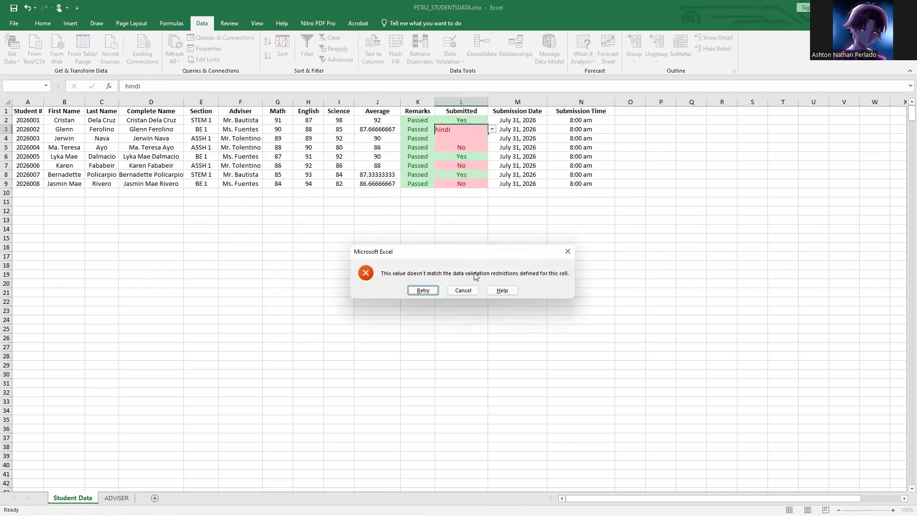
{"action": "left_click", "coordinate": [462, 290]}
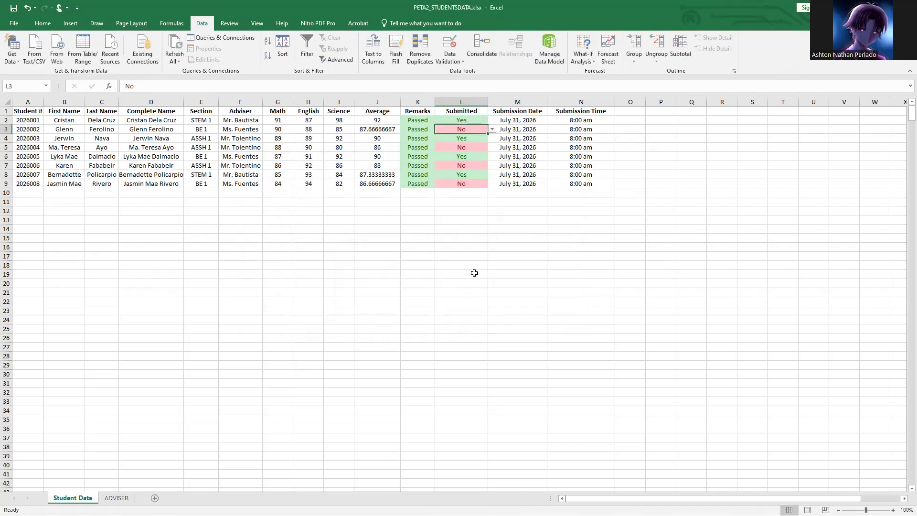
{"action": "left_click", "coordinate": [464, 191]}
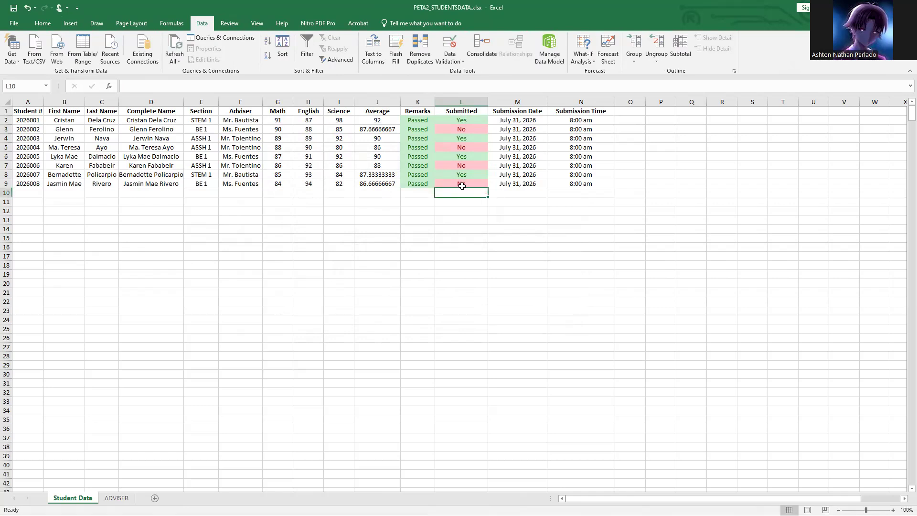
Check the Remarks formula in K2 and the protection settings of cells J2:N9.
{"action": "left_click", "coordinate": [429, 121]}
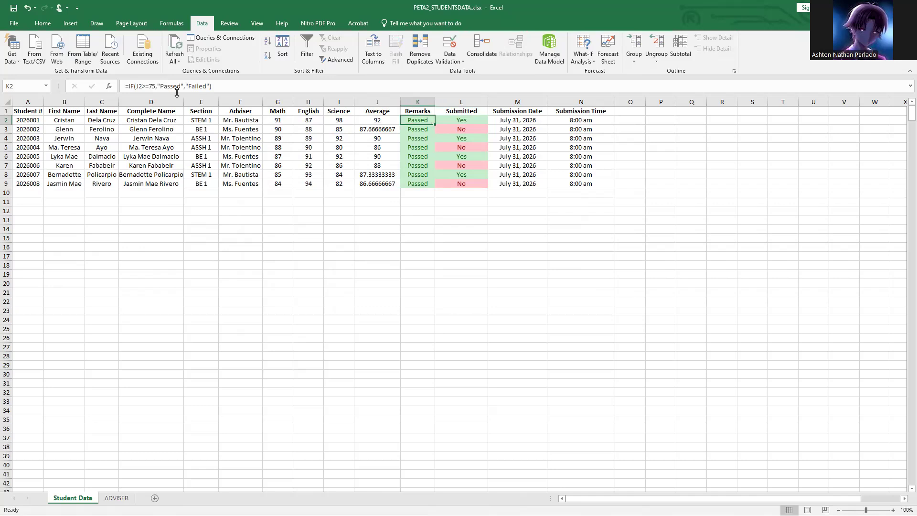
{"action": "left_click", "coordinate": [413, 148]}
{"action": "left_click_drag", "start_coordinate": [423, 122], "coordinate": [567, 185]}
{"action": "left_click", "coordinate": [378, 120]}
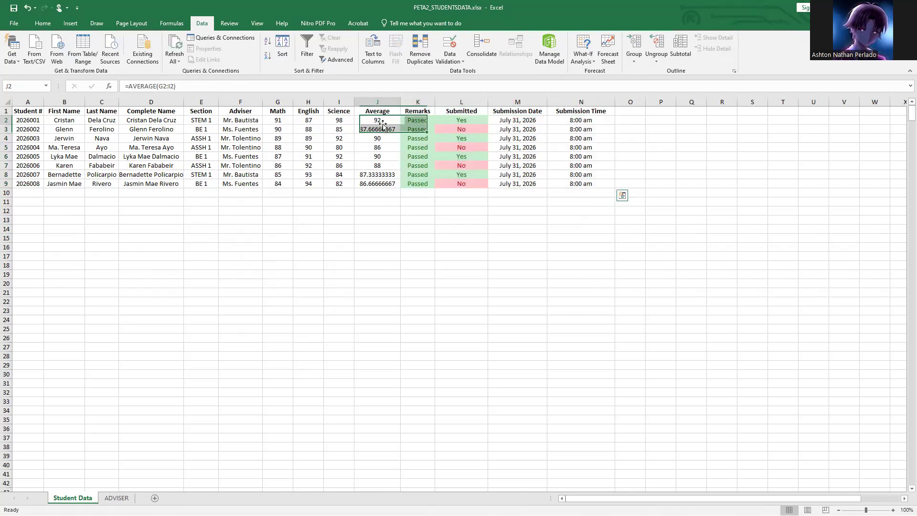
{"action": "left_click_drag", "start_coordinate": [378, 121], "coordinate": [564, 182]}
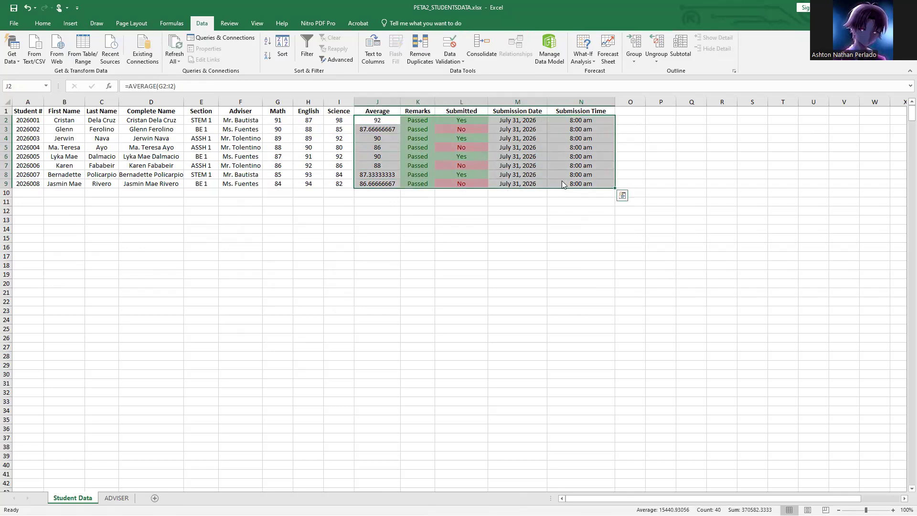
{"action": "right_click", "coordinate": [564, 182]}
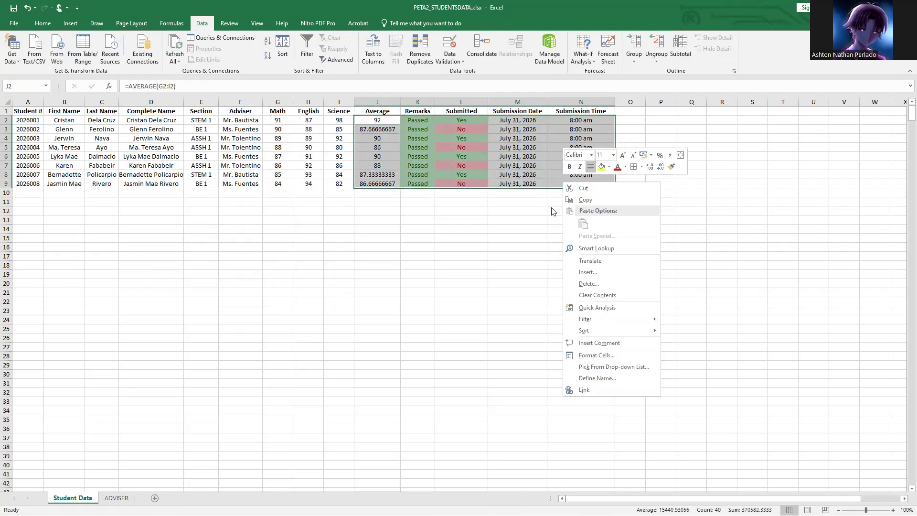
{"action": "left_click", "coordinate": [625, 355]}
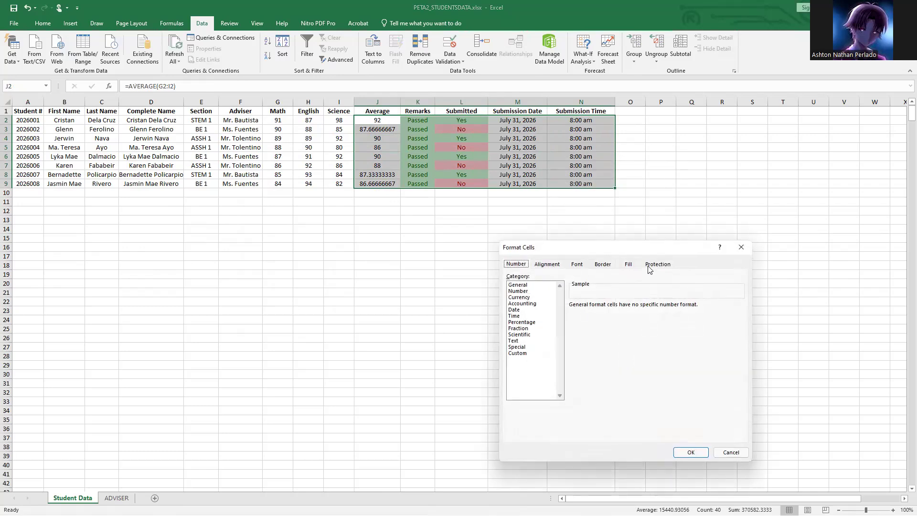
{"action": "left_click", "coordinate": [651, 265]}
{"action": "left_click", "coordinate": [741, 247]}
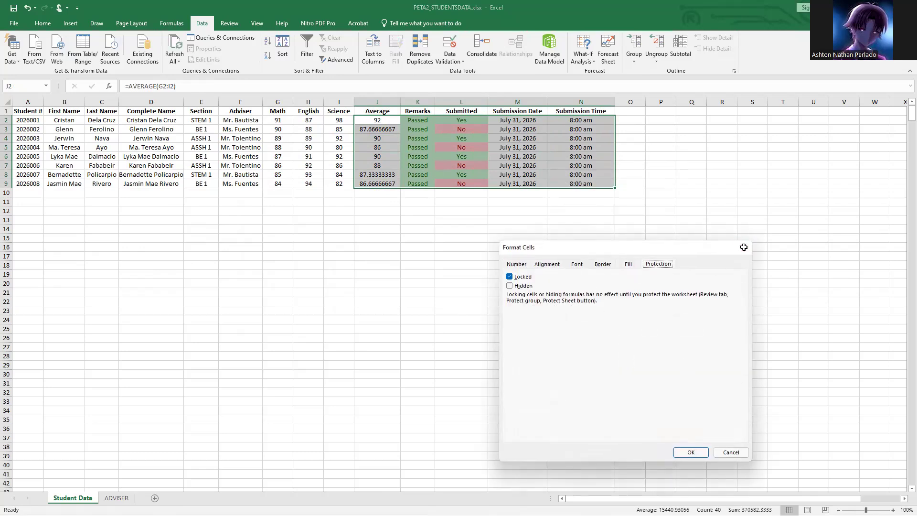
Unlock the Math, English and Science grade cells G2:I9 in their cell protection settings.
{"action": "left_click", "coordinate": [267, 121]}
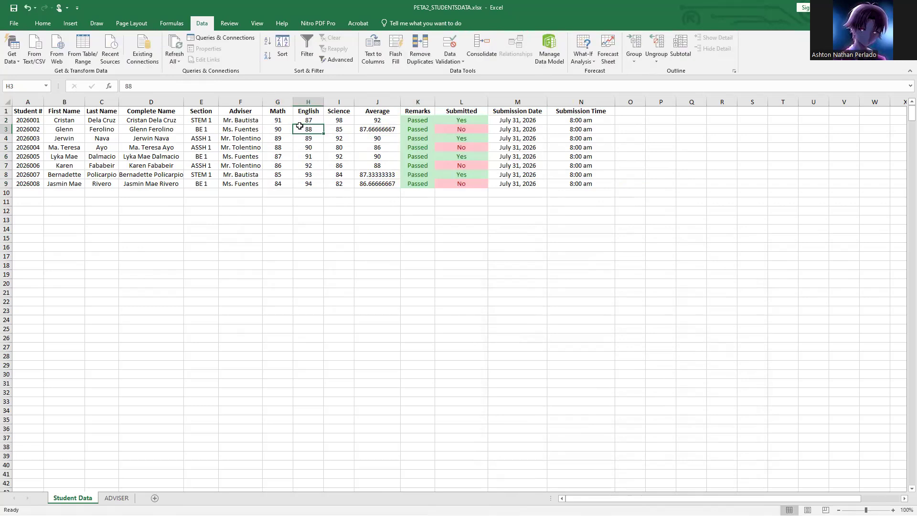
{"action": "left_click", "coordinate": [338, 184], "text": "shift"}
{"action": "right_click", "coordinate": [339, 185]}
{"action": "mouse_move", "coordinate": [412, 310]}
{"action": "left_click", "coordinate": [417, 347]}
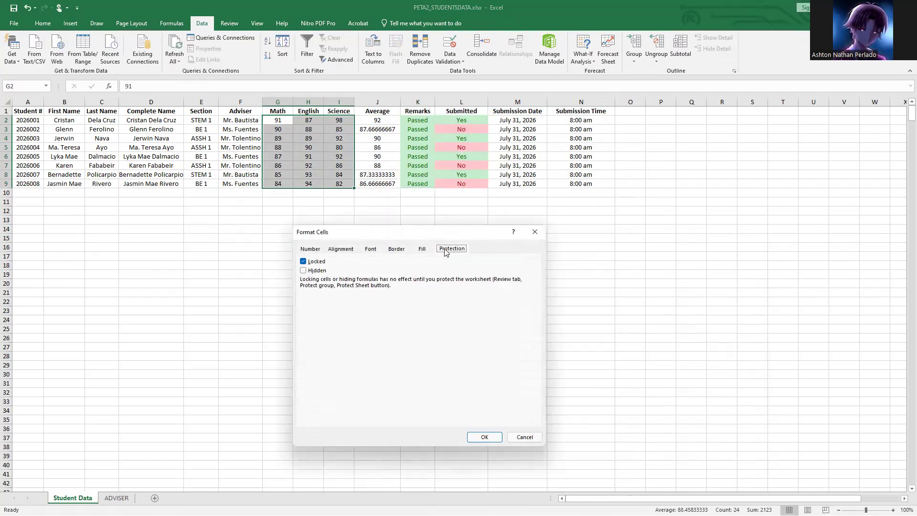
{"action": "left_click", "coordinate": [325, 261]}
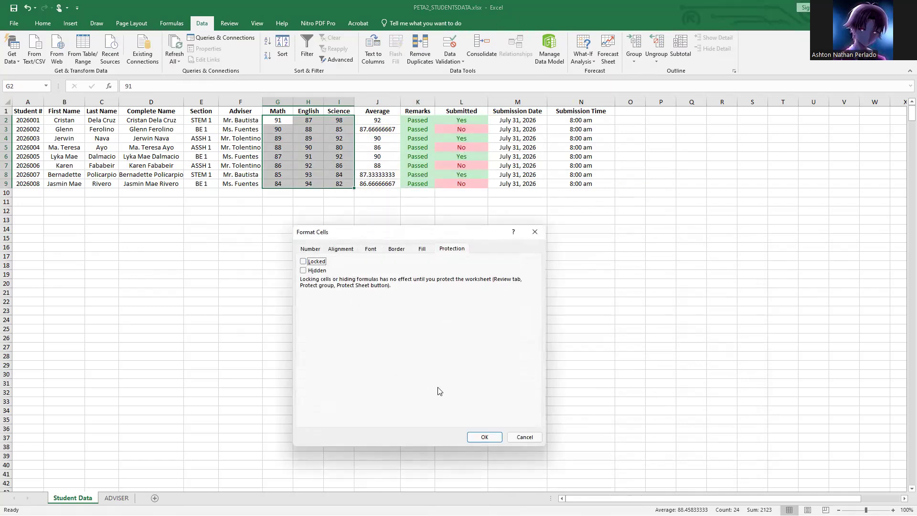
{"action": "left_click", "coordinate": [480, 436]}
Turn off the Locked protection option for Section cells E2:E9.
{"action": "left_click", "coordinate": [237, 129]}
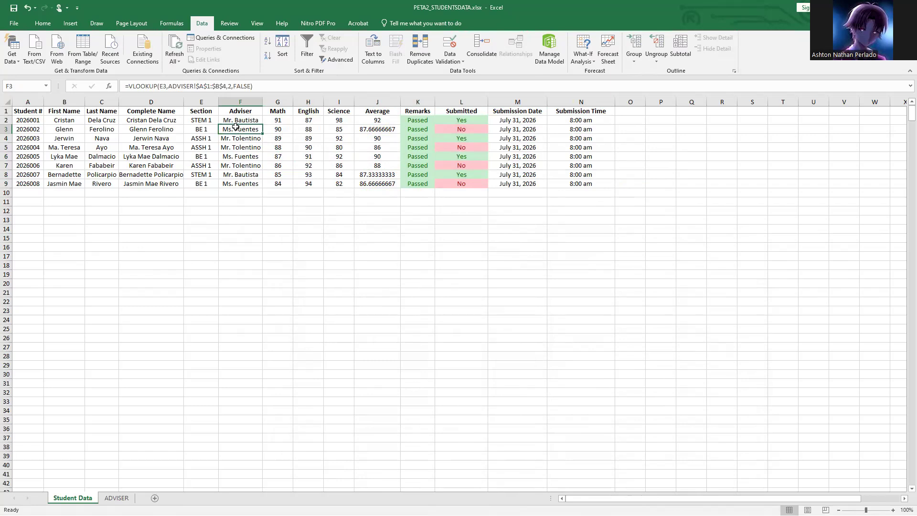
{"action": "left_click_drag", "start_coordinate": [204, 121], "coordinate": [205, 185]}
{"action": "right_click", "coordinate": [206, 185]}
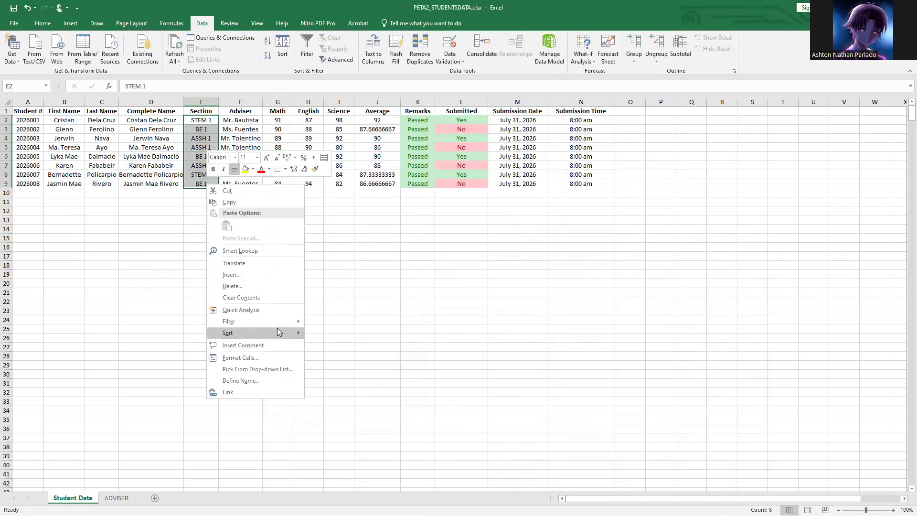
{"action": "left_click", "coordinate": [280, 356]}
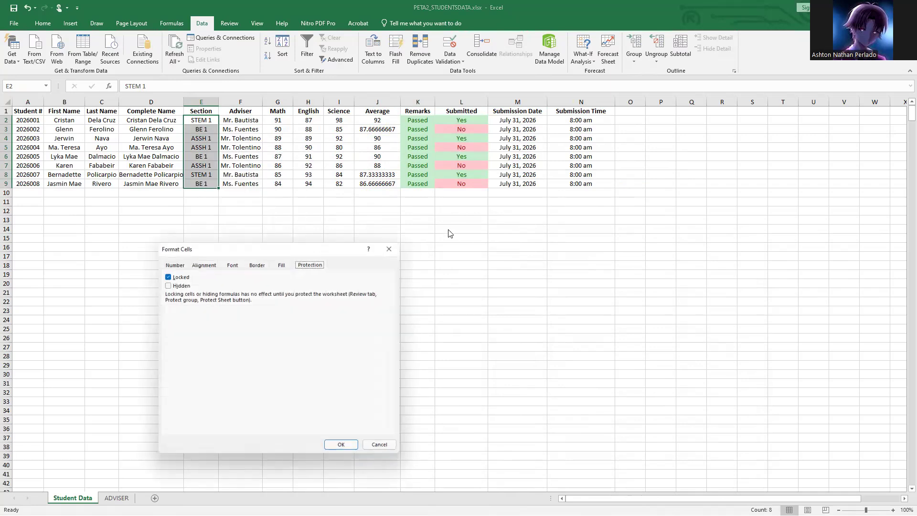
{"action": "key", "text": "alt+l"}
{"action": "left_click", "coordinate": [346, 450]}
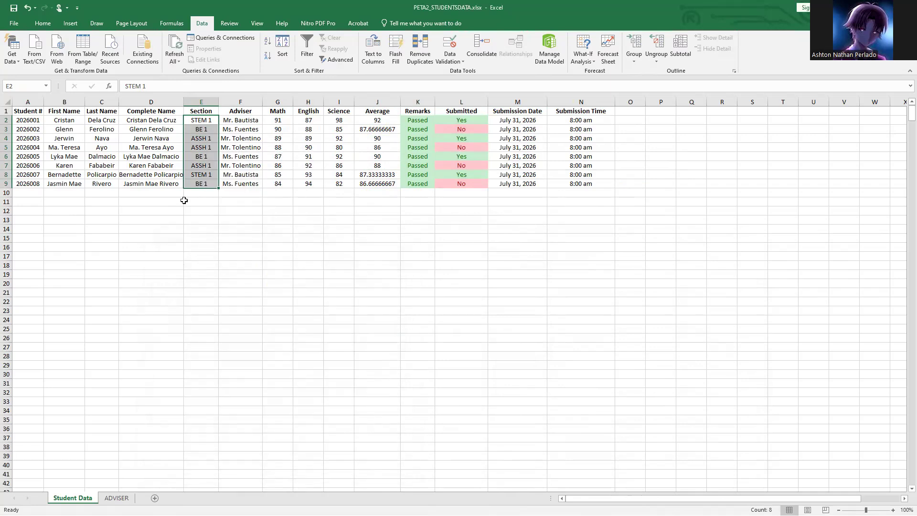
Unlock the student number, first name and last name cells A2:C9 through their format settings.
{"action": "left_click", "coordinate": [180, 157]}
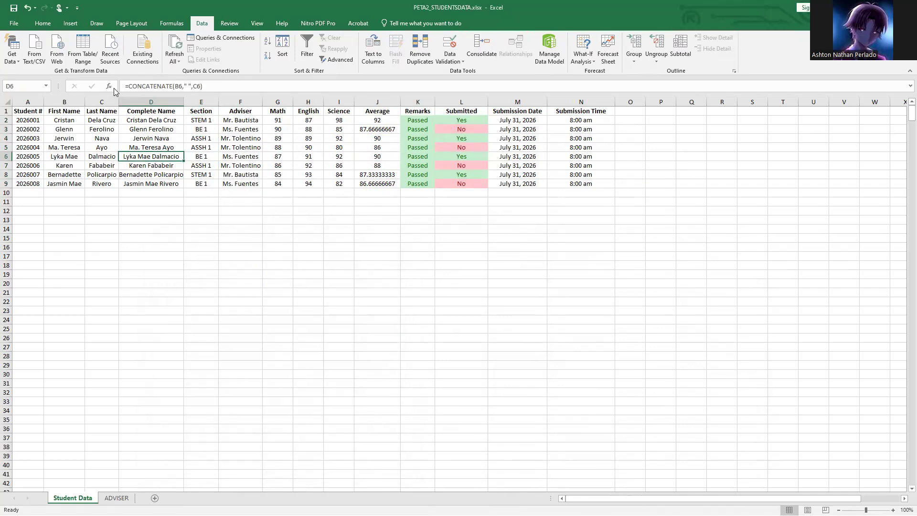
{"action": "left_click_drag", "start_coordinate": [33, 120], "coordinate": [101, 182]}
{"action": "right_click", "coordinate": [101, 182]}
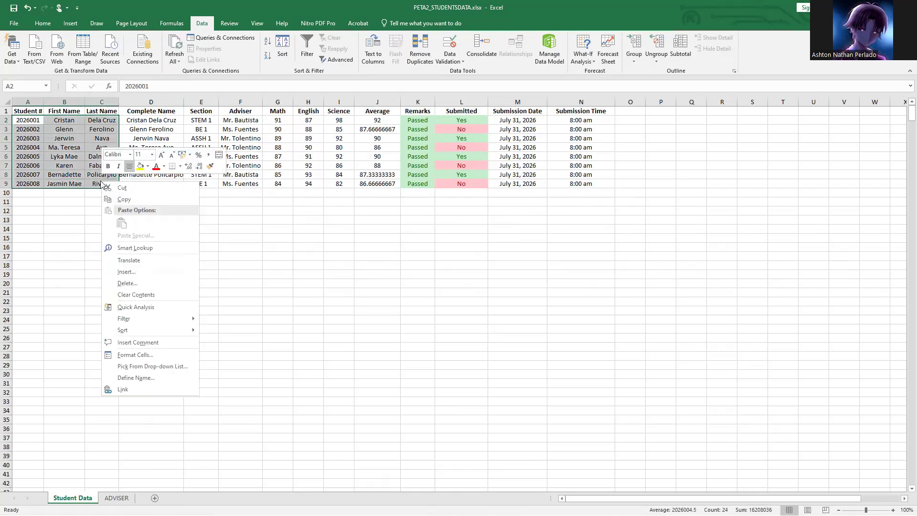
{"action": "left_click", "coordinate": [165, 355]}
{"action": "left_click", "coordinate": [58, 276]}
{"action": "left_click", "coordinate": [230, 451]}
Check the protection settings of Complete Name formula cell D4.
{"action": "right_click", "coordinate": [162, 143]}
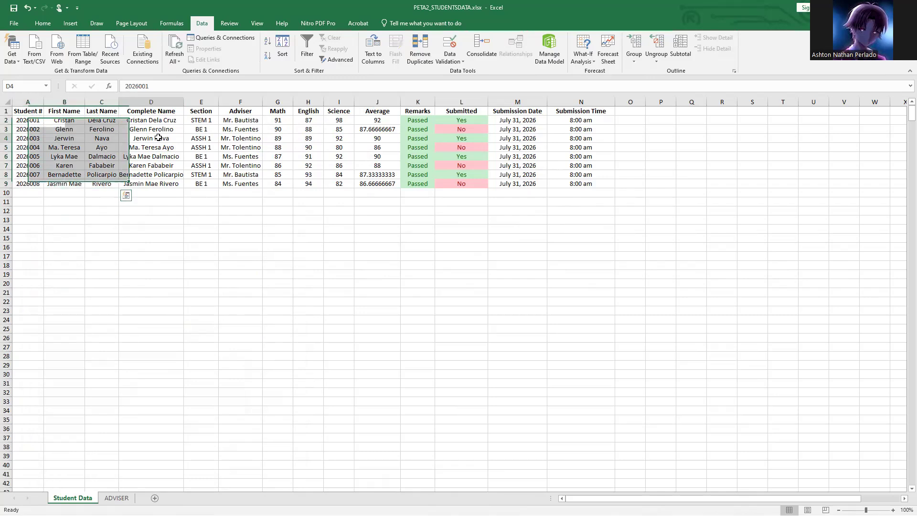
{"action": "left_click", "coordinate": [232, 300]}
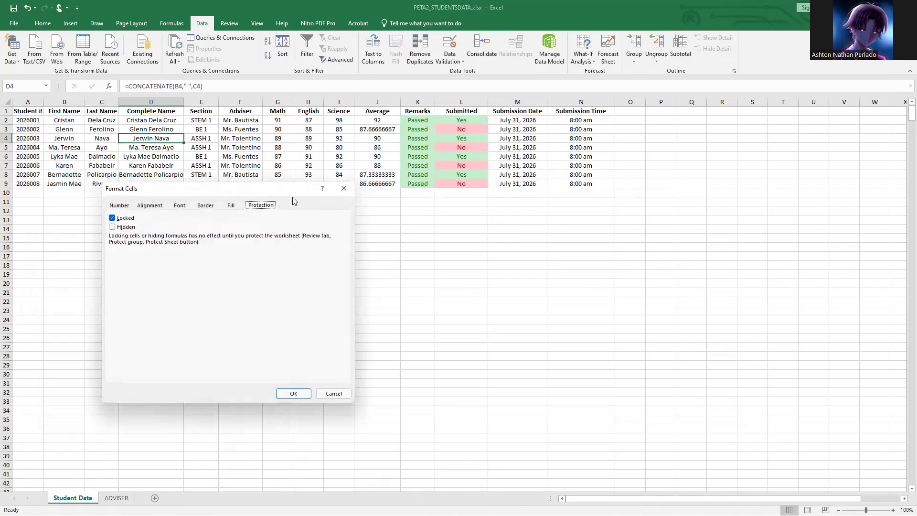
{"action": "left_click", "coordinate": [351, 187]}
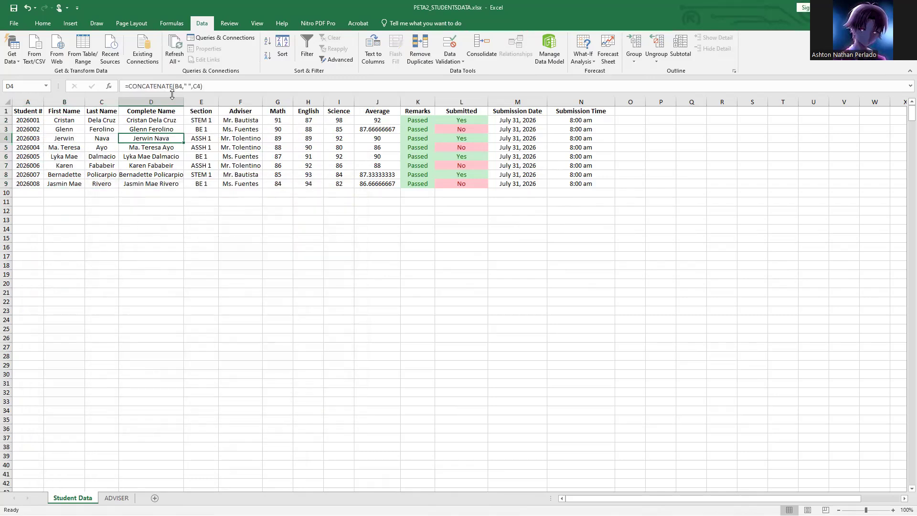
{"action": "left_click", "coordinate": [205, 147]}
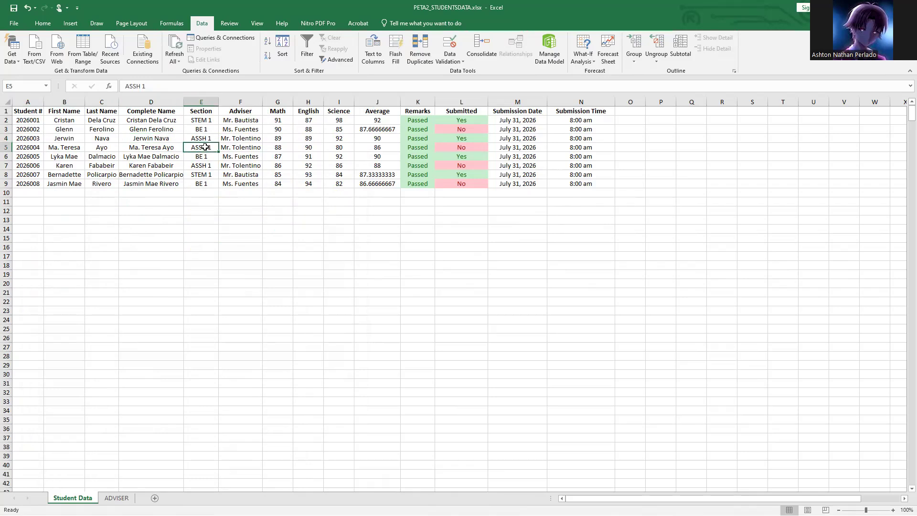
Protect the Student Data sheet, disallow selecting locked cells, and enter and confirm the sheet password.
{"action": "left_click", "coordinate": [259, 23]}
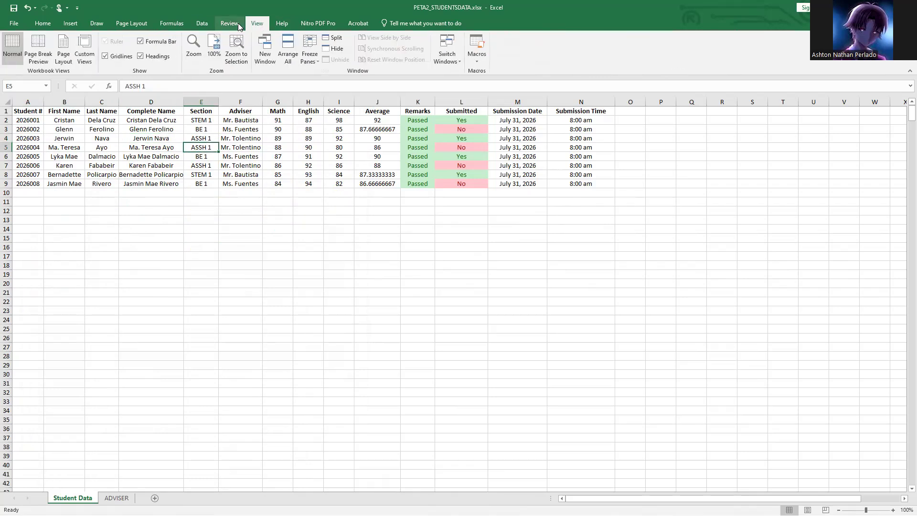
{"action": "left_click", "coordinate": [239, 25]}
{"action": "left_click", "coordinate": [324, 50]}
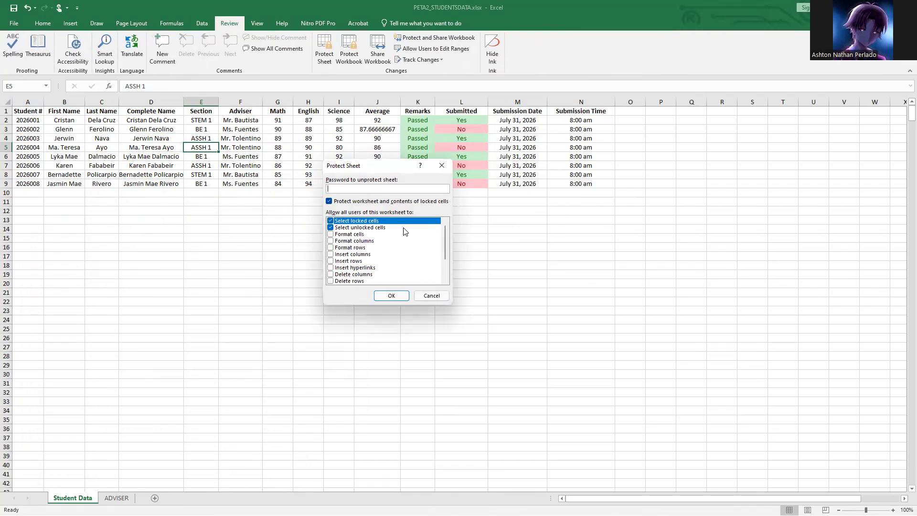
{"action": "left_click", "coordinate": [331, 221]}
{"action": "left_click", "coordinate": [393, 294]}
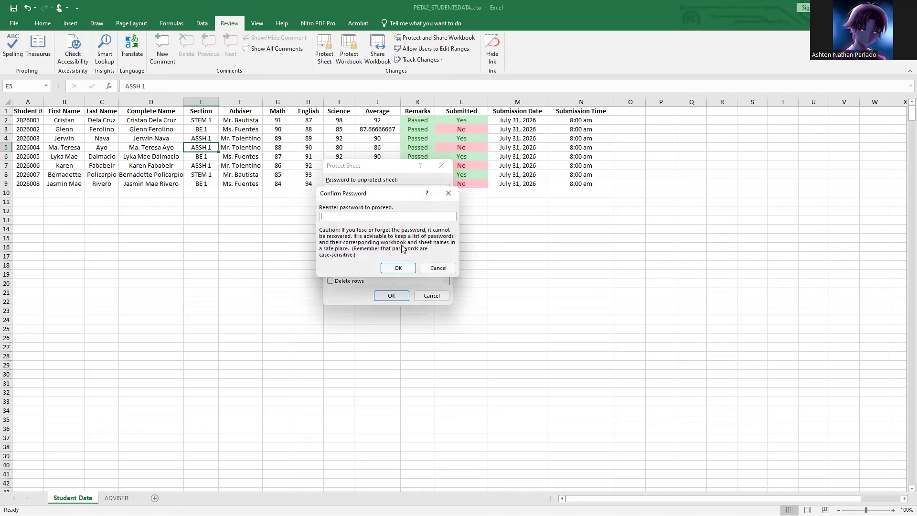
{"action": "key", "text": "Return"}
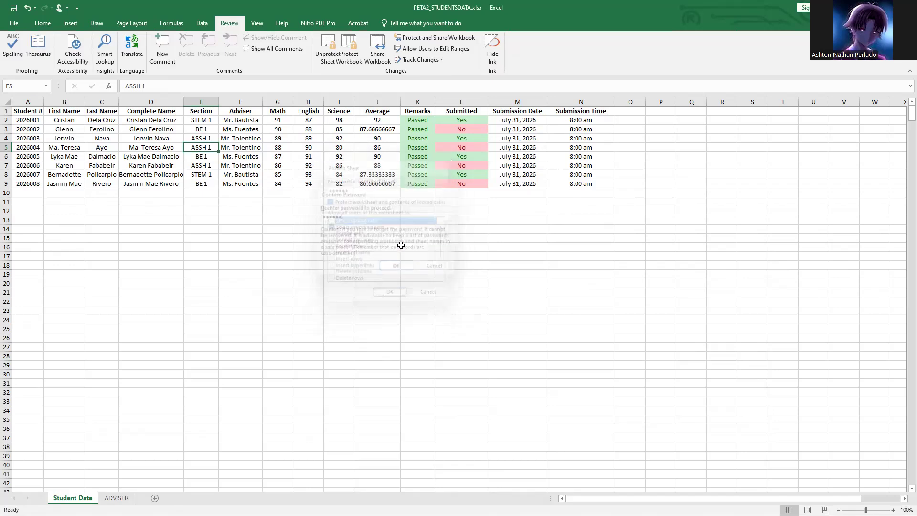
{"action": "key", "text": "Escape"}
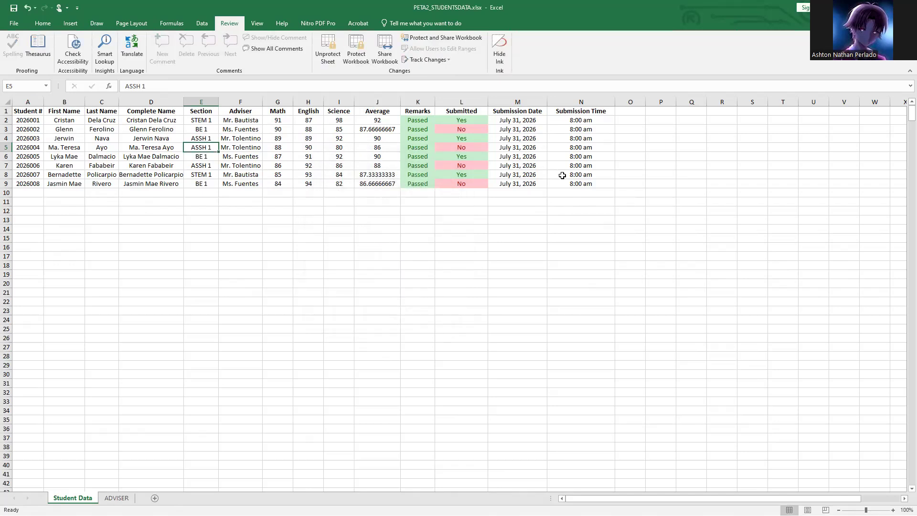
Test the sheet protection by trying to select grade, section, first name and last name cells.
{"action": "left_click_drag", "start_coordinate": [306, 166], "coordinate": [281, 168]}
{"action": "left_click_drag", "start_coordinate": [205, 173], "coordinate": [193, 166]}
{"action": "left_click", "coordinate": [66, 138]}
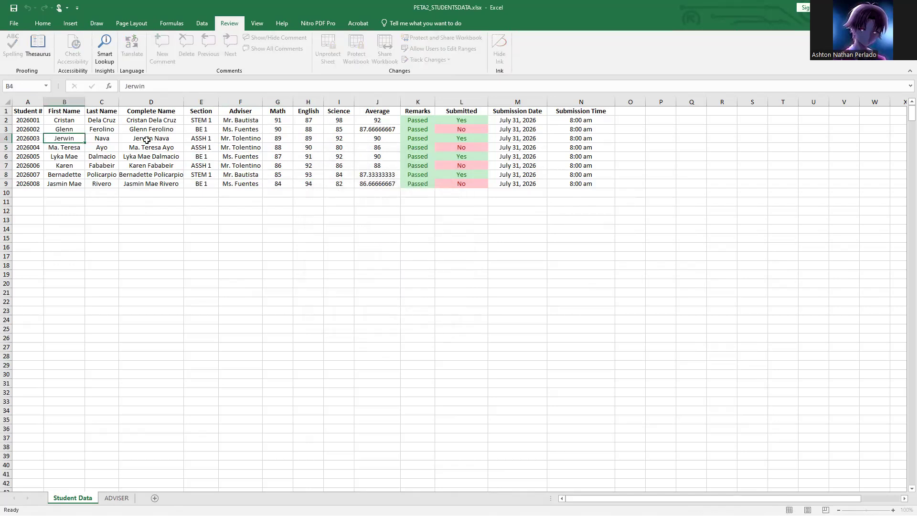
{"action": "left_click", "coordinate": [65, 155]}
{"action": "left_click", "coordinate": [111, 129]}
{"action": "left_click", "coordinate": [109, 153]}
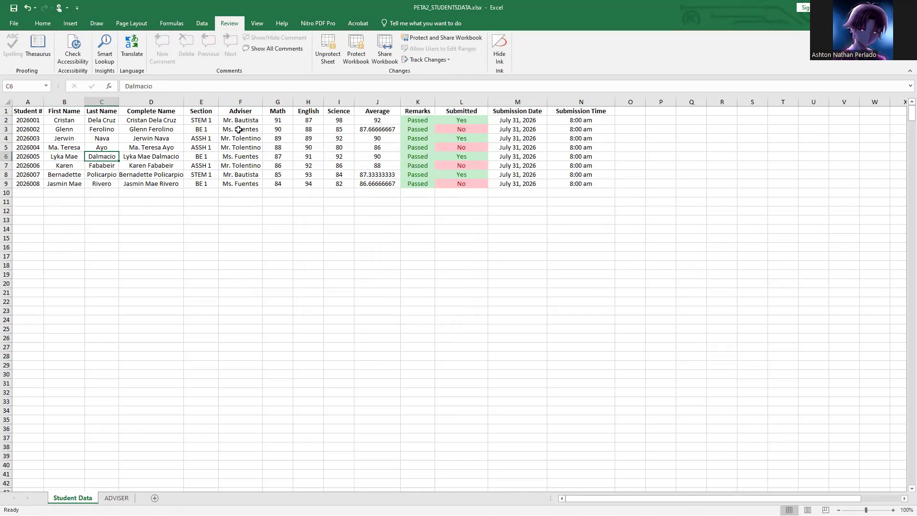
Unprotect the Student Data sheet by entering the sheet password.
{"action": "left_click", "coordinate": [202, 155]}
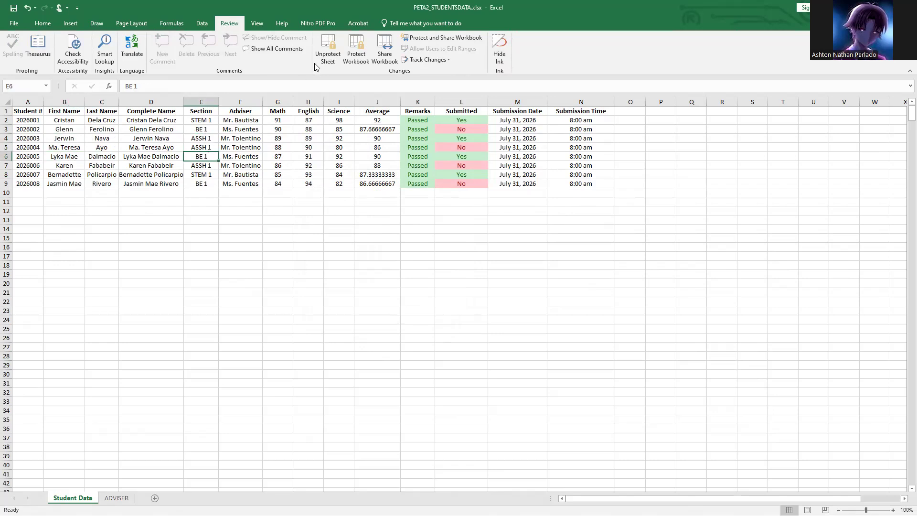
{"action": "left_click", "coordinate": [328, 47]}
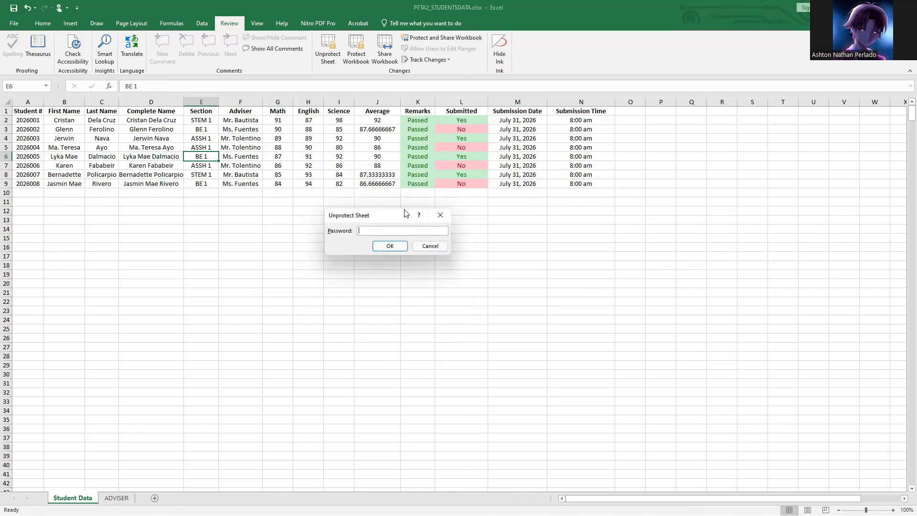
{"action": "key", "text": "Return"}
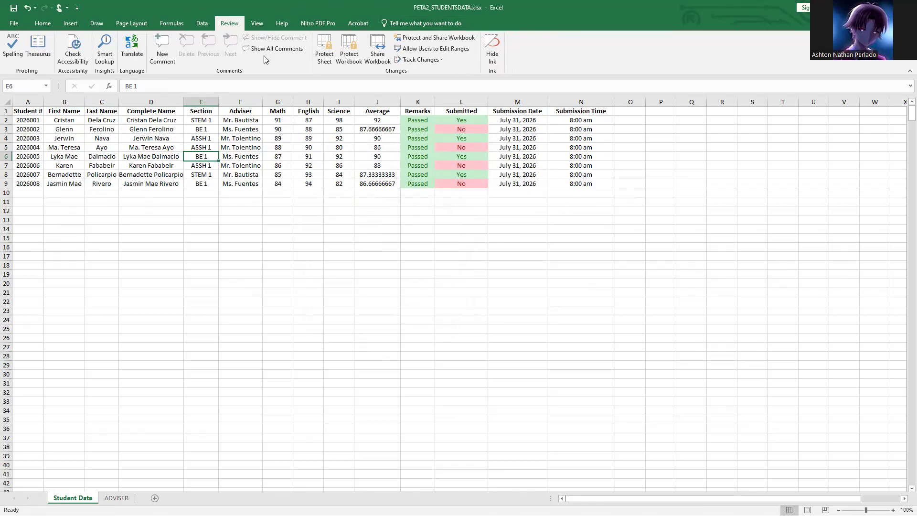
Insert a PivotChart and PivotTable from the Student Data range D1:I9 on a new worksheet.
{"action": "left_click", "coordinate": [161, 121]}
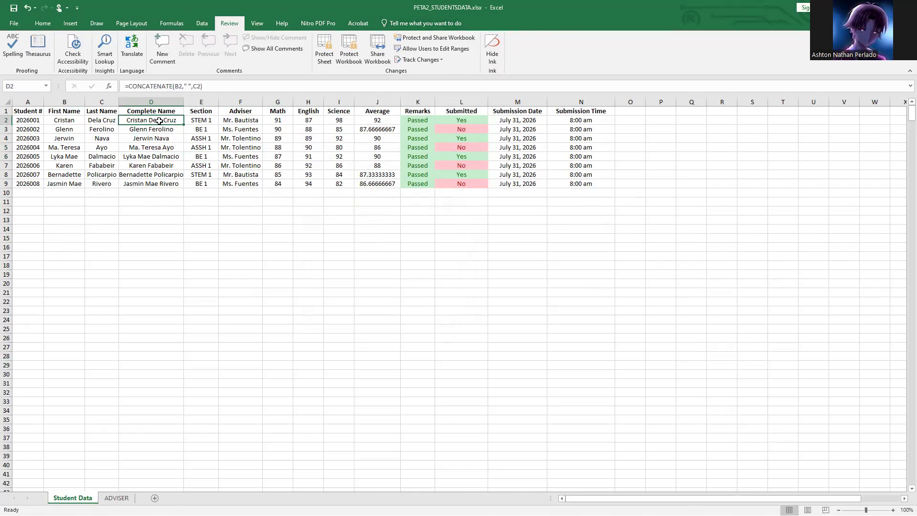
{"action": "left_click_drag", "start_coordinate": [158, 112], "coordinate": [341, 188]}
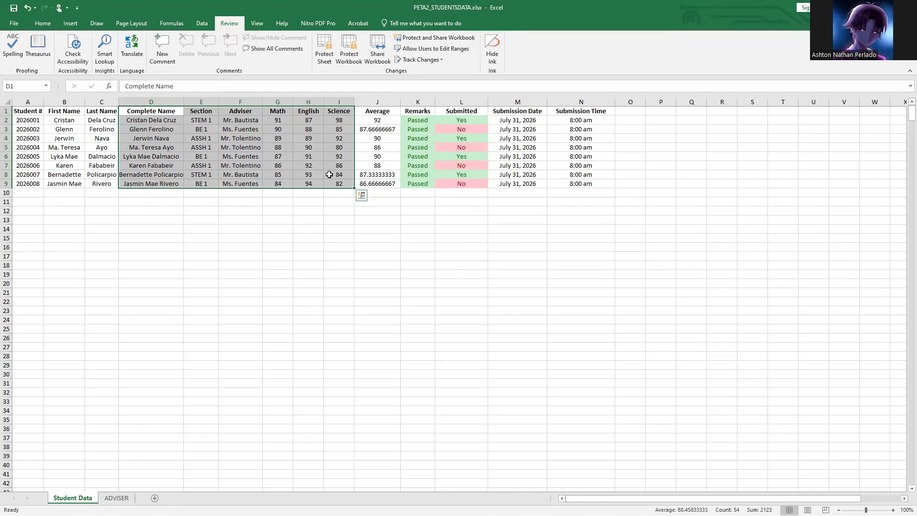
{"action": "left_click", "coordinate": [70, 23]}
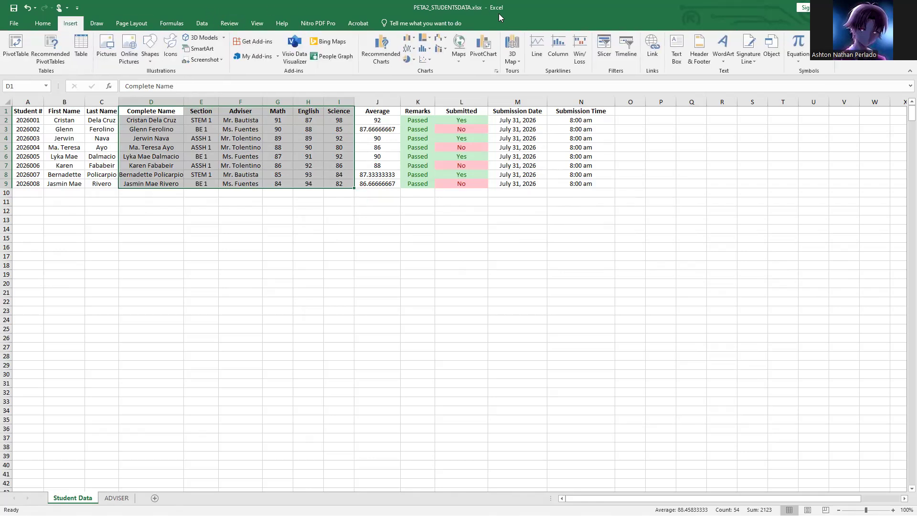
{"action": "left_click", "coordinate": [483, 56]}
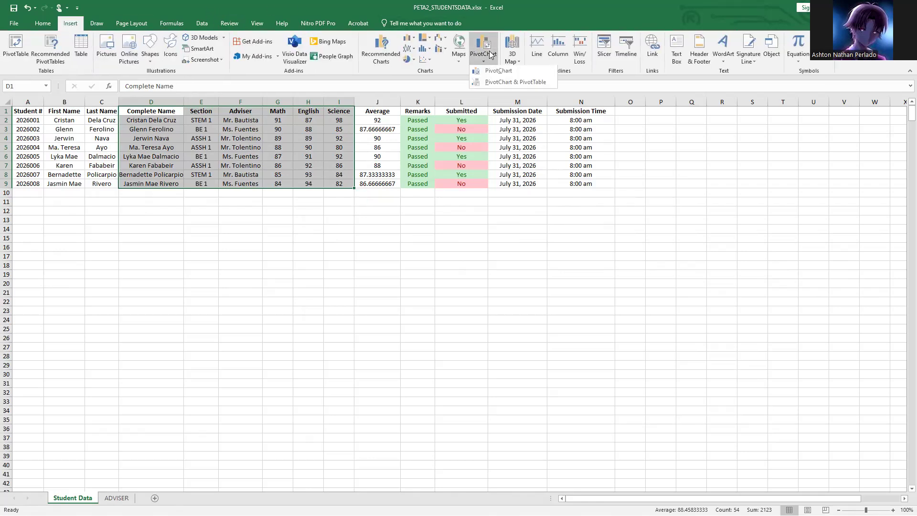
{"action": "left_click", "coordinate": [495, 79]}
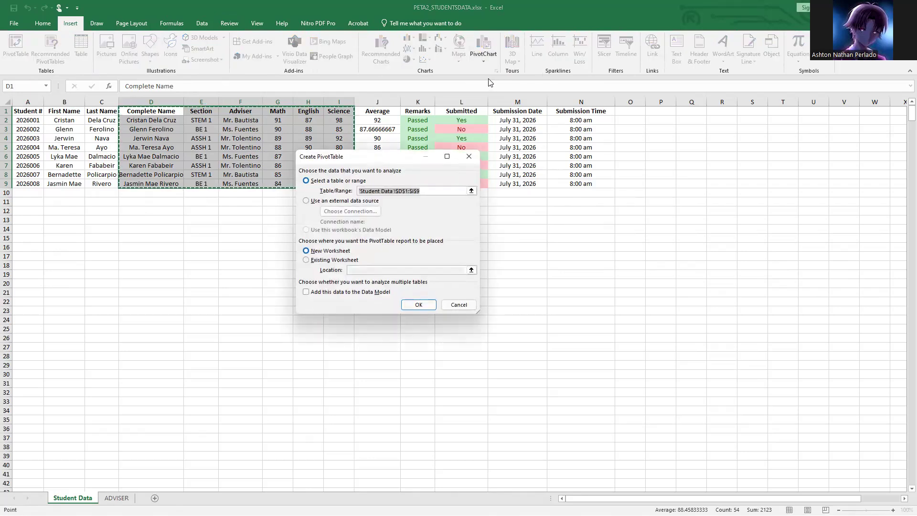
{"action": "left_click", "coordinate": [415, 304]}
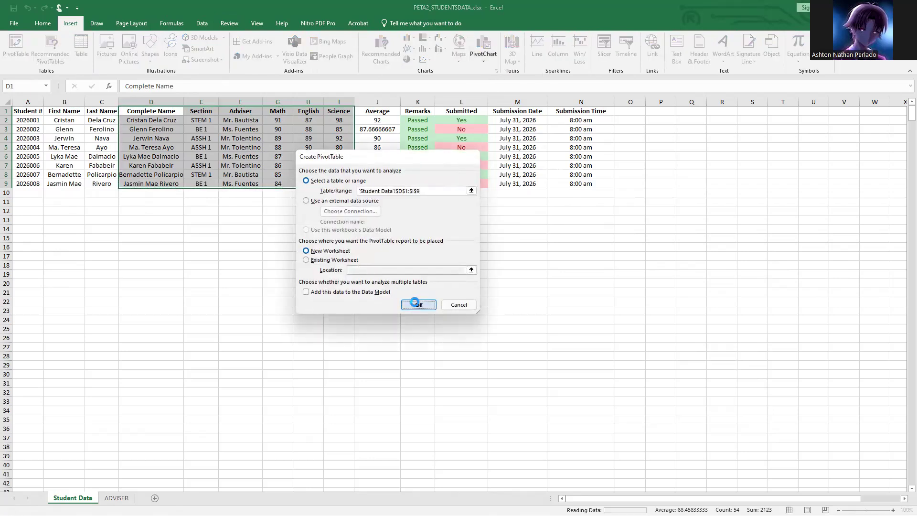
Rename the new pivot worksheet as Summary.
{"action": "right_click", "coordinate": [63, 498]}
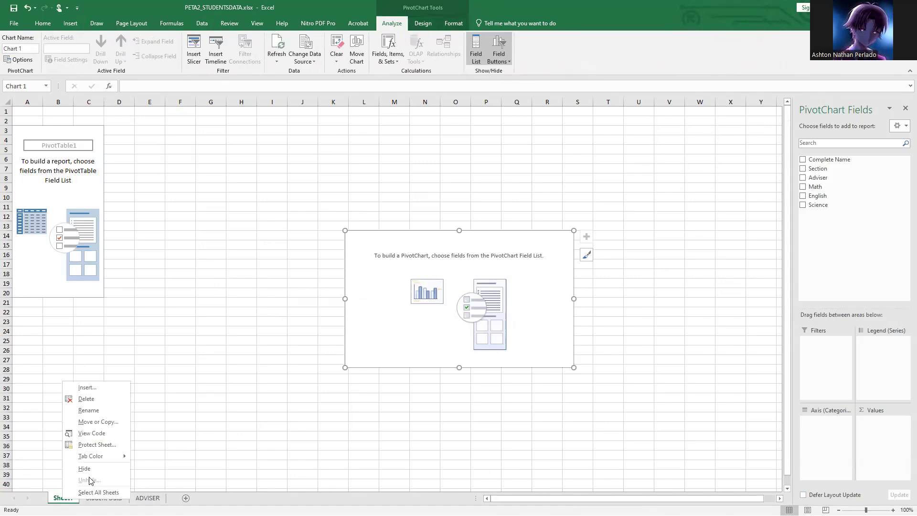
{"action": "left_click", "coordinate": [96, 411]}
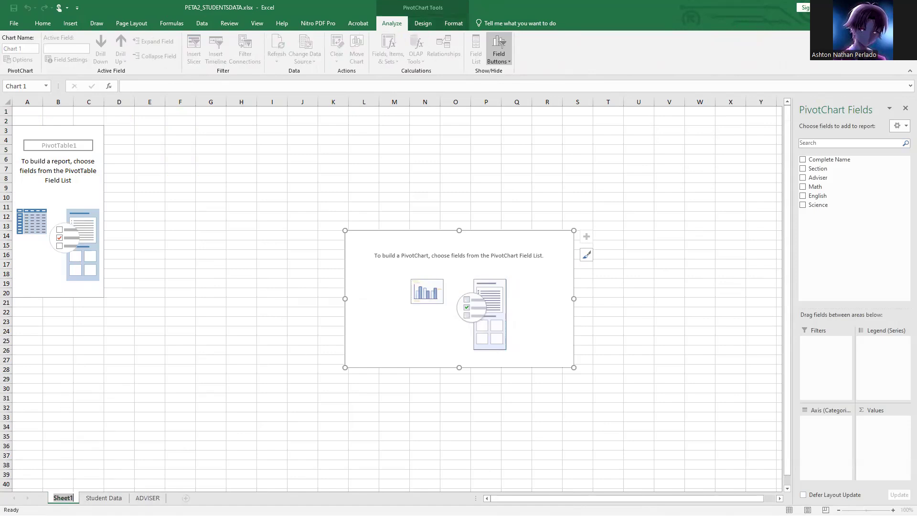
{"action": "type", "text": "Sum"}
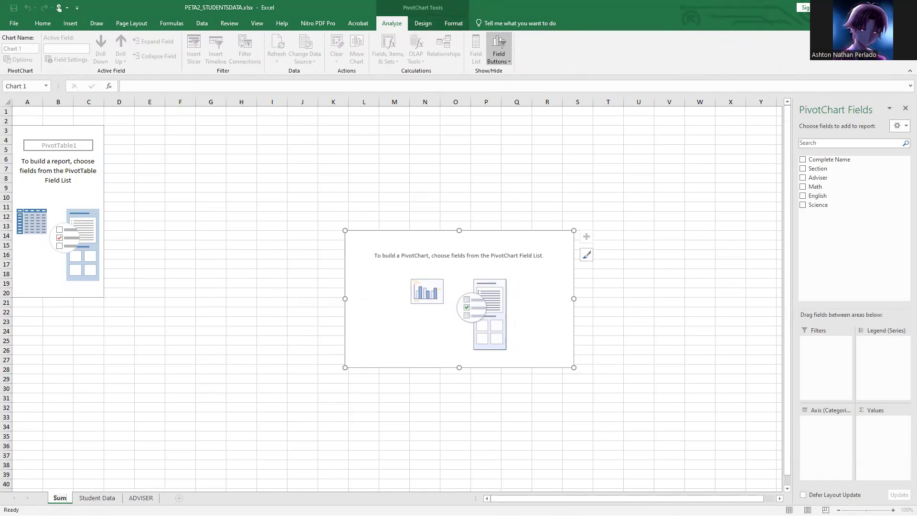
{"action": "type", "text": "mary"}
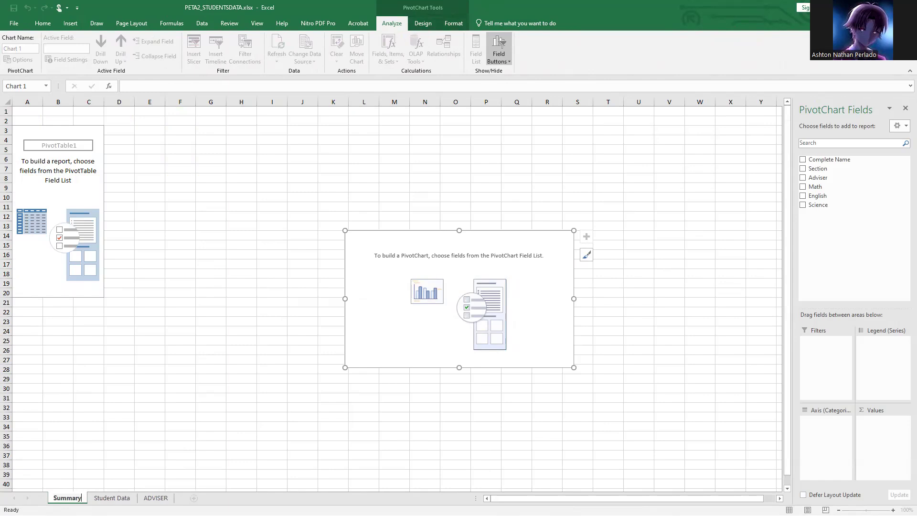
{"action": "key", "text": "Return"}
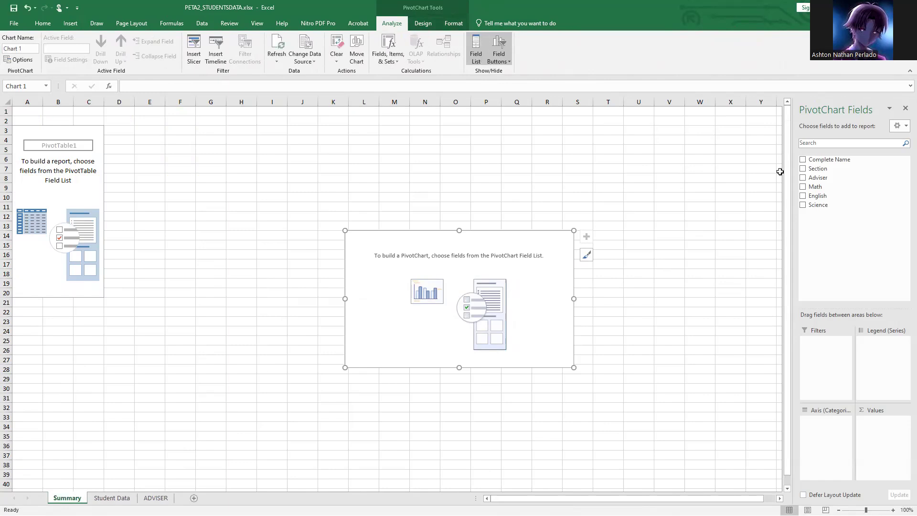
Add Complete Name to the pivot values and rename its header in A3 as Count of Students.
{"action": "mouse_move", "coordinate": [826, 163]}
{"action": "left_mouse_down"}
{"action": "mouse_move", "coordinate": [807, 453]}
{"action": "mouse_move", "coordinate": [852, 171]}
{"action": "mouse_move", "coordinate": [834, 160]}
{"action": "left_mouse_up"}
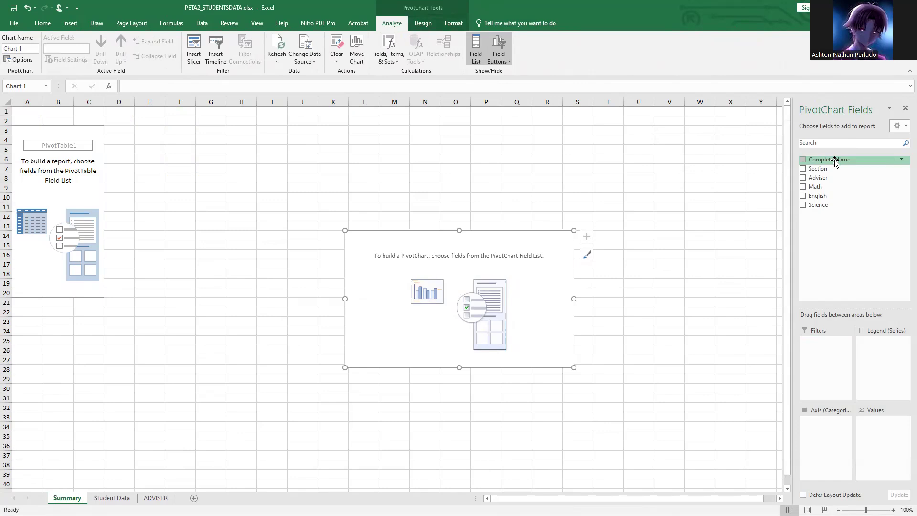
{"action": "left_click_drag", "start_coordinate": [835, 160], "coordinate": [886, 422]}
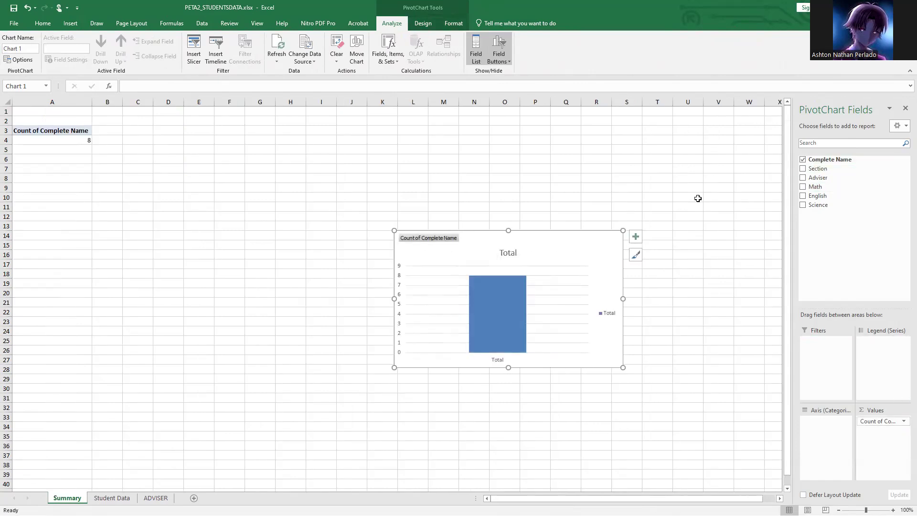
{"action": "right_click", "coordinate": [48, 130]}
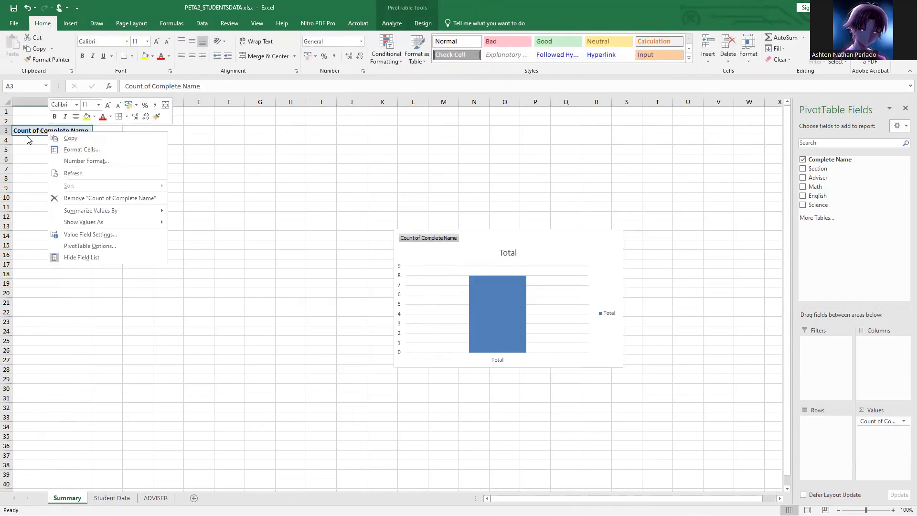
{"action": "left_click", "coordinate": [37, 133]}
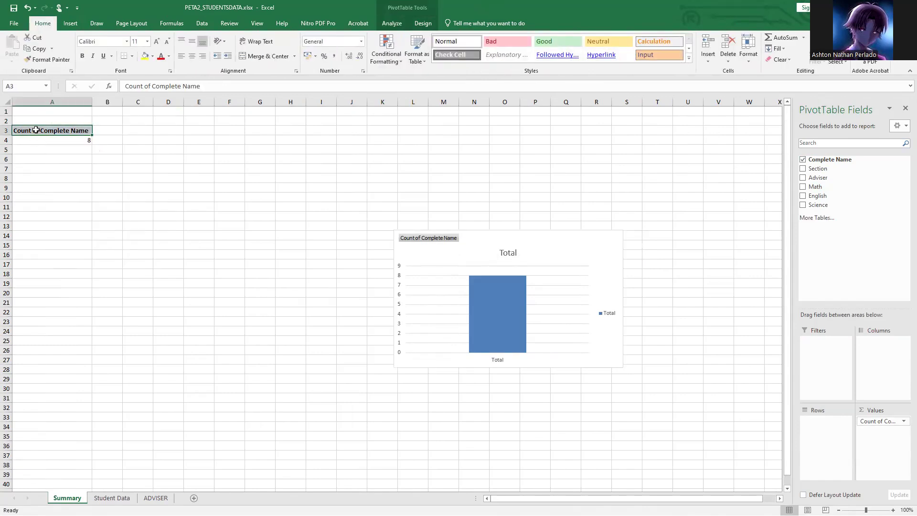
{"action": "type", "text": "Count of  Students"}
{"action": "key", "text": "Return"}
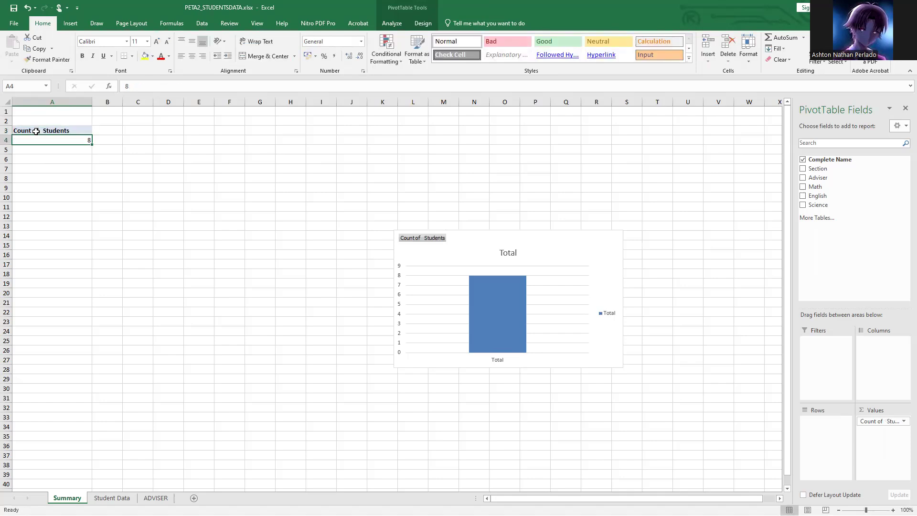
{"action": "key", "text": "BackSpace"}
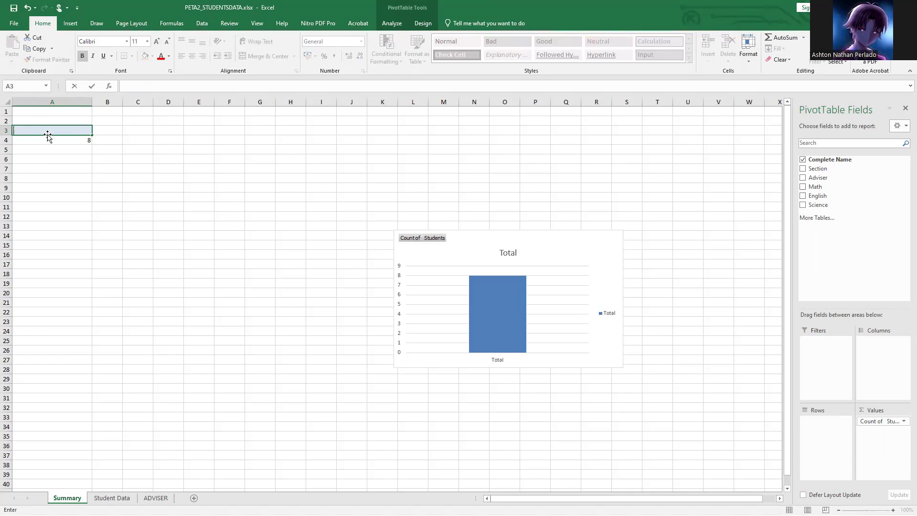
{"action": "type", "text": "Count of Students"}
{"action": "key", "text": "Return"}
{"action": "right_click", "coordinate": [170, 149]}
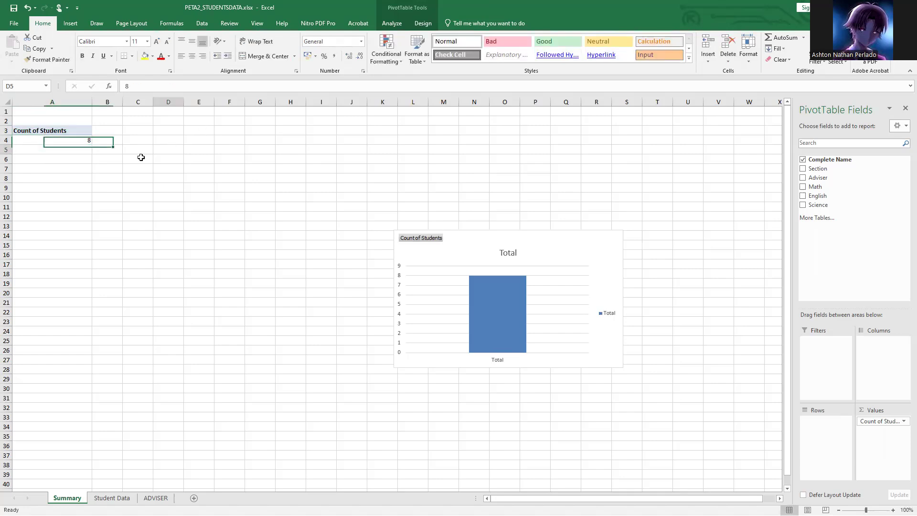
Add Section as the PivotChart's axis category and Math, English and Science as value fields.
{"action": "left_click", "coordinate": [443, 239]}
{"action": "left_click", "coordinate": [554, 260]}
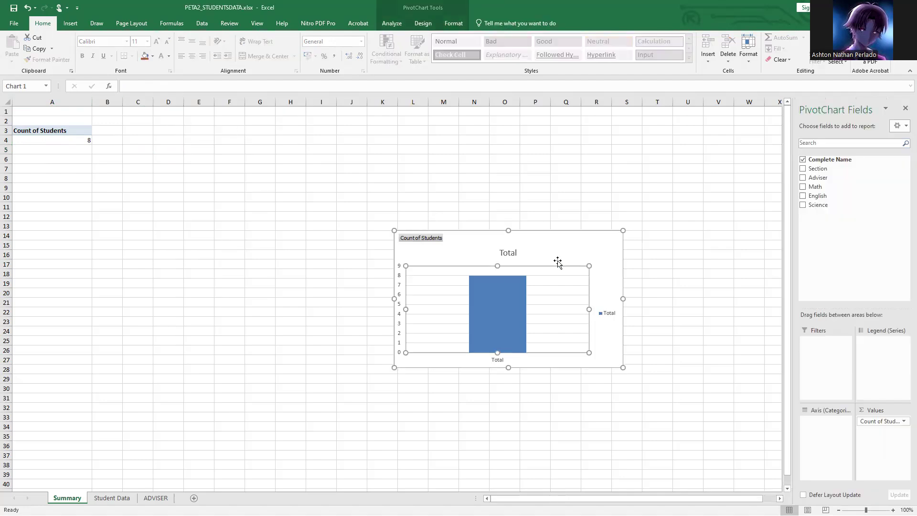
{"action": "left_click_drag", "start_coordinate": [818, 169], "coordinate": [817, 427]}
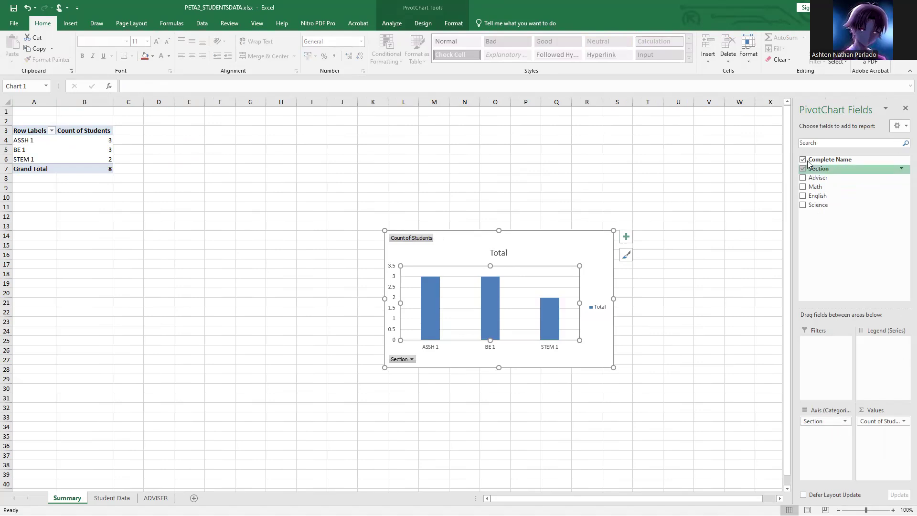
{"action": "left_click_drag", "start_coordinate": [815, 188], "coordinate": [876, 440]}
{"action": "left_click_drag", "start_coordinate": [848, 196], "coordinate": [875, 440]}
{"action": "left_click_drag", "start_coordinate": [836, 204], "coordinate": [870, 448]}
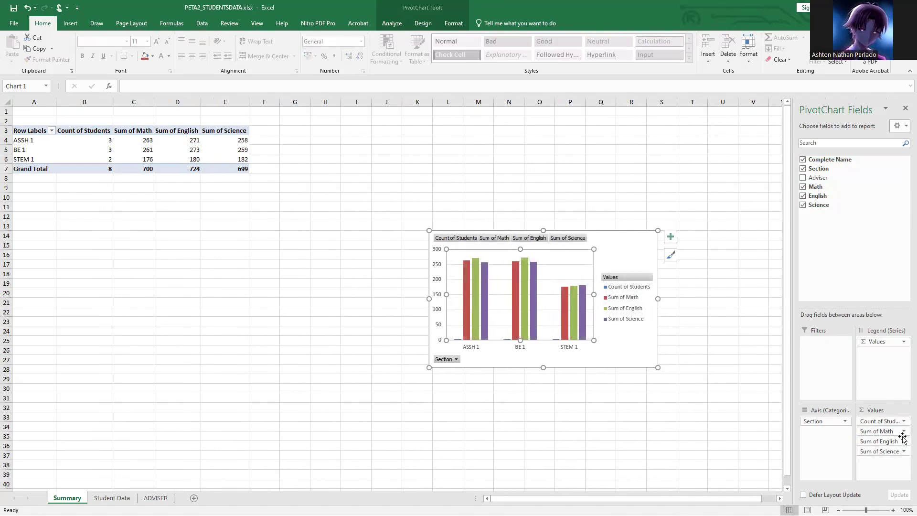
Summarize the Math, English and Science value fields by Average instead of Sum.
{"action": "left_click", "coordinate": [903, 432]}
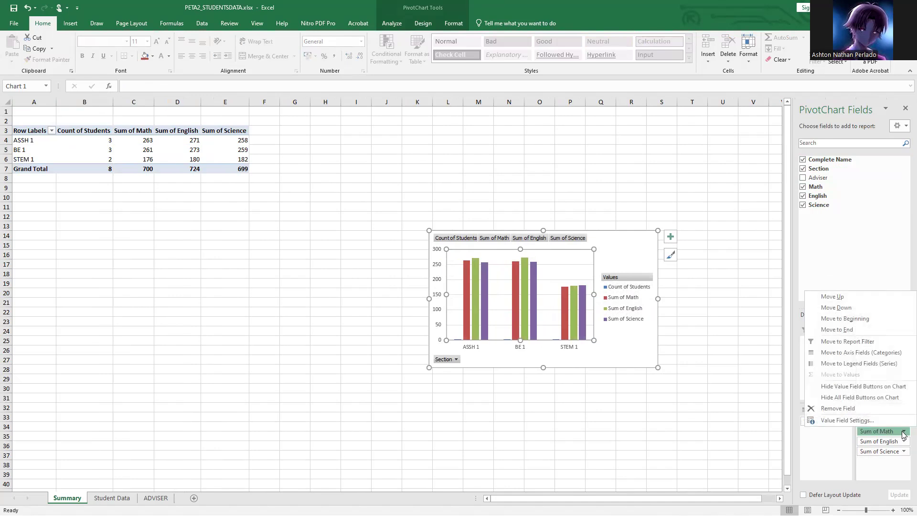
{"action": "left_click", "coordinate": [848, 420]}
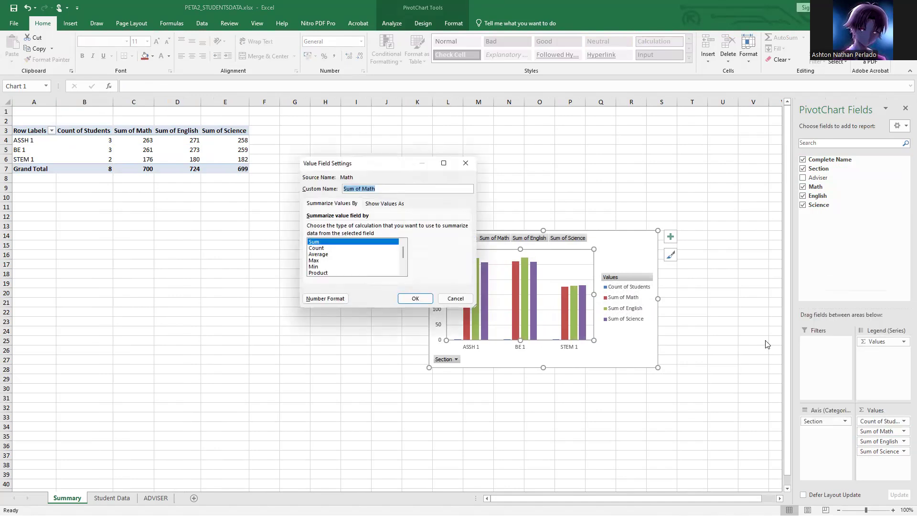
{"action": "left_click", "coordinate": [333, 254]}
{"action": "left_click", "coordinate": [415, 298]}
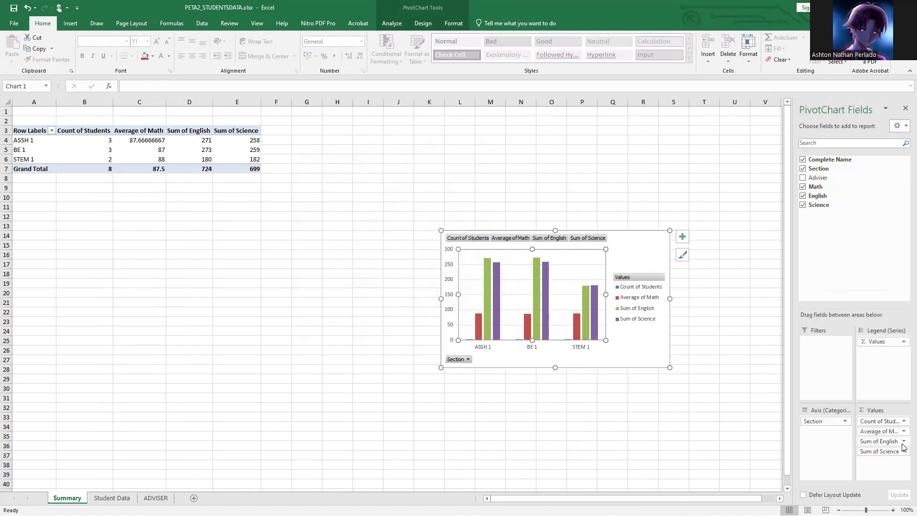
{"action": "left_click", "coordinate": [903, 441]}
{"action": "left_click", "coordinate": [843, 430]}
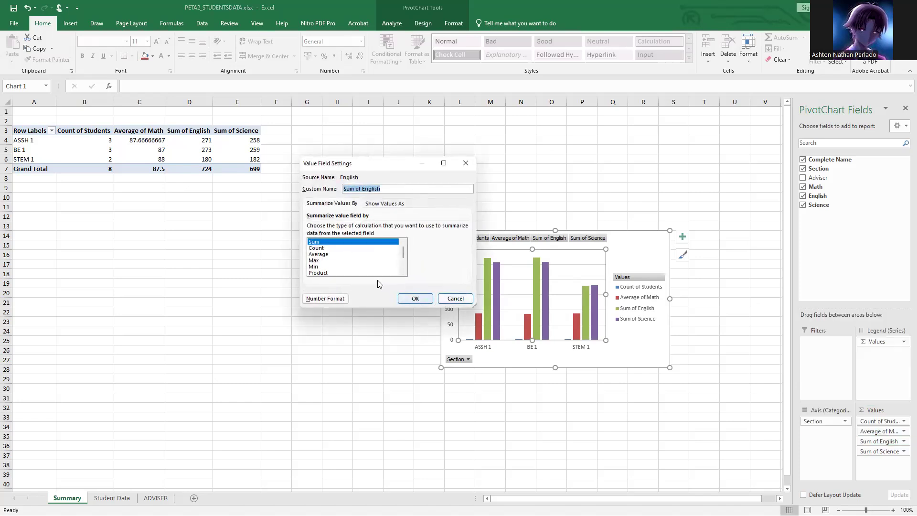
{"action": "left_click", "coordinate": [349, 254]}
{"action": "left_click", "coordinate": [415, 298]}
{"action": "left_click", "coordinate": [904, 452]}
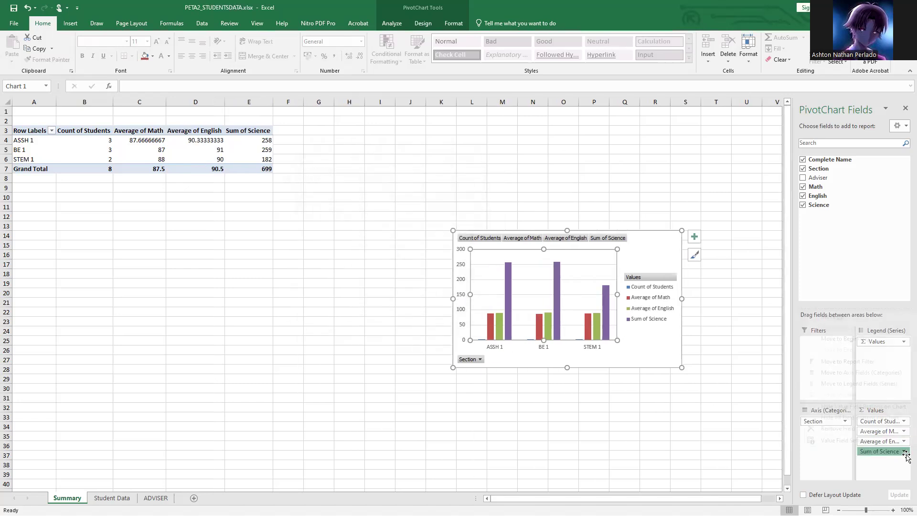
{"action": "left_click", "coordinate": [838, 438]}
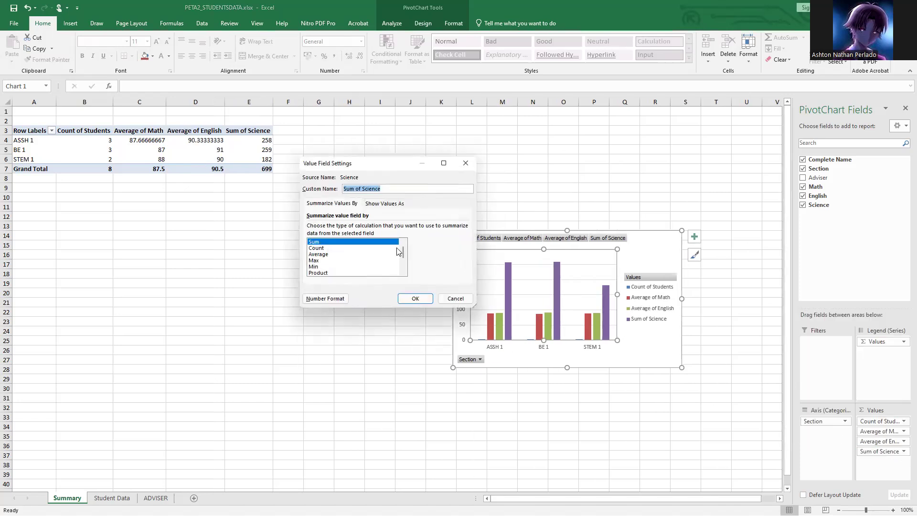
{"action": "left_click", "coordinate": [324, 255]}
{"action": "left_click", "coordinate": [415, 298]}
Move the PivotChart directly below the pivot table and enlarge it to cover about columns A to F, rows 8 to 28.
{"action": "left_click", "coordinate": [572, 203]}
{"action": "left_click_drag", "start_coordinate": [632, 251], "coordinate": [190, 194]}
{"action": "left_click_drag", "start_coordinate": [241, 309], "coordinate": [315, 373]}
{"action": "left_click", "coordinate": [432, 362]}
{"action": "left_click", "coordinate": [242, 311]}
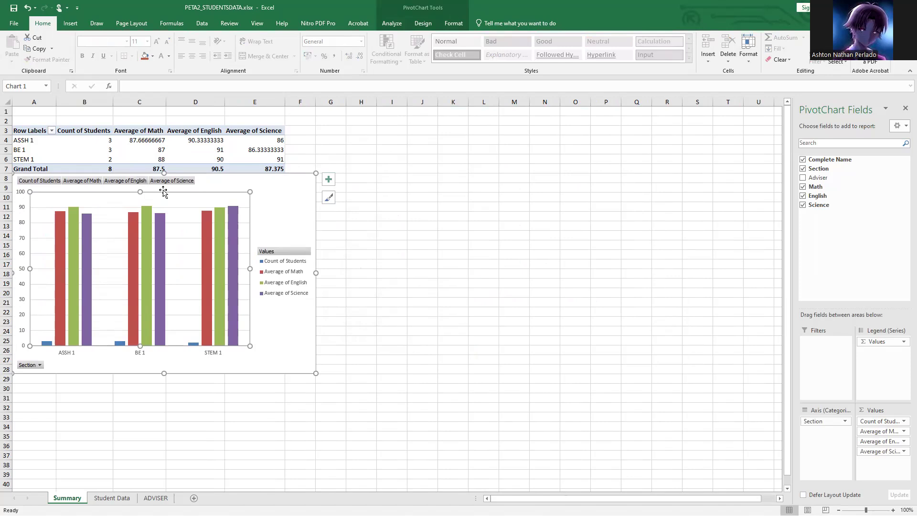
Protect the Student Data sheet again, allowing only unlocked cells to be selected, enter and confirm the sheet password, and return to the Summary sheet.
{"action": "left_click", "coordinate": [112, 498]}
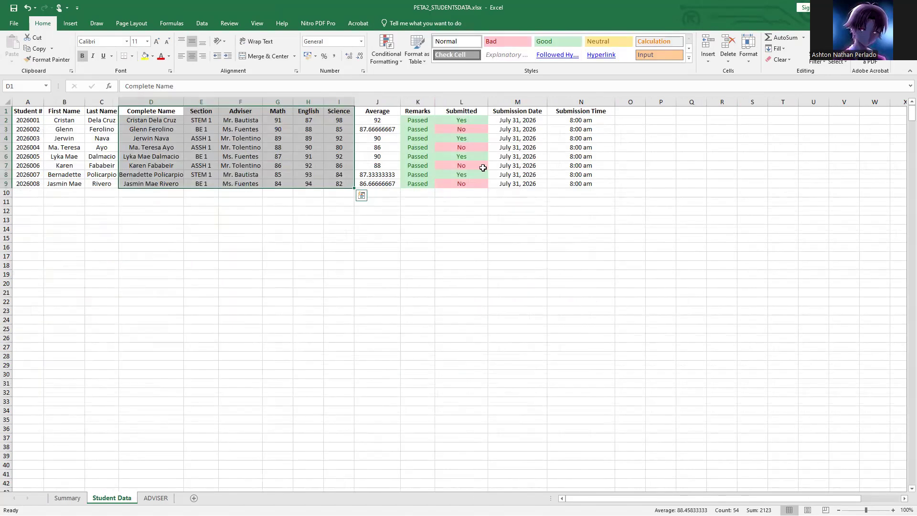
{"action": "left_click", "coordinate": [494, 174]}
{"action": "left_click", "coordinate": [71, 23]}
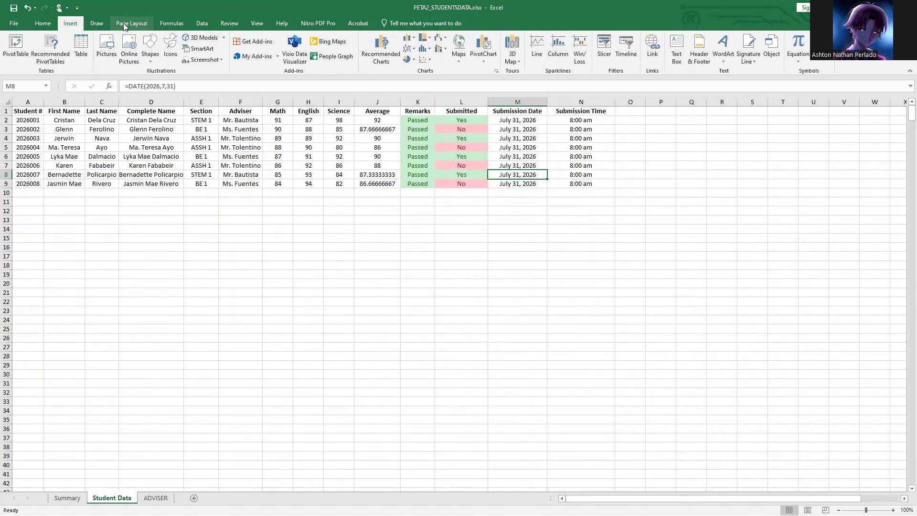
{"action": "left_click", "coordinate": [124, 25]}
{"action": "left_click", "coordinate": [96, 23]}
{"action": "left_click", "coordinate": [230, 23]}
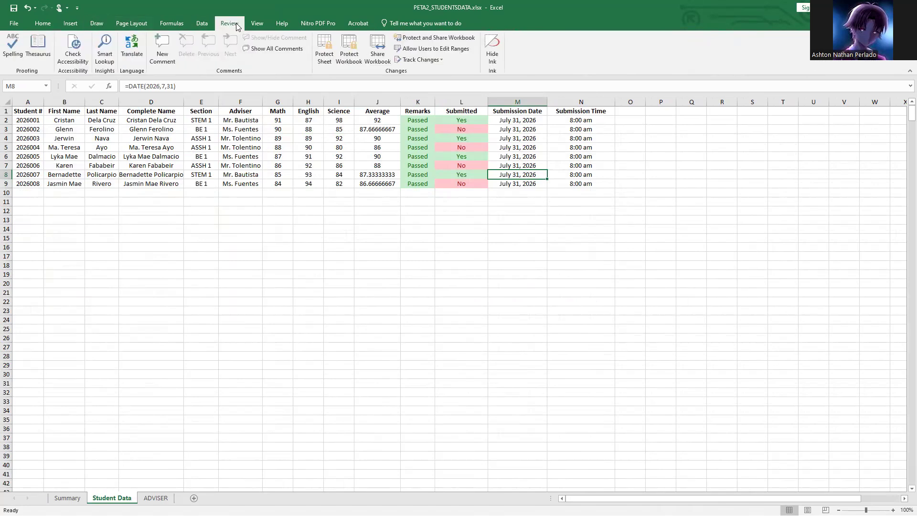
{"action": "left_click", "coordinate": [326, 55]}
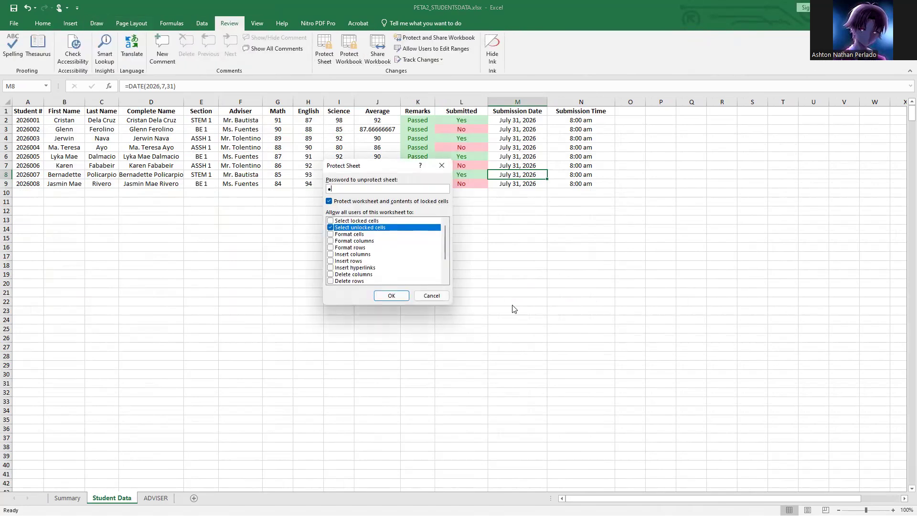
{"action": "key", "text": "Return"}
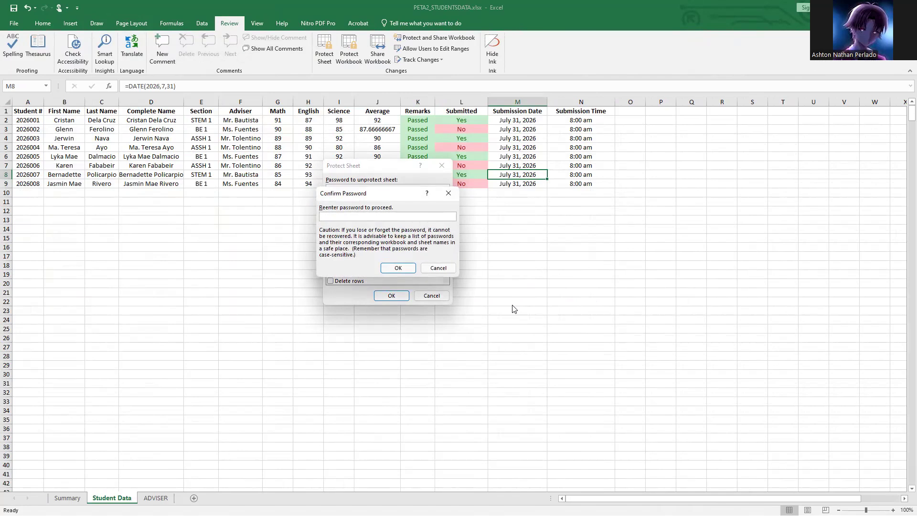
{"action": "key", "text": "Return"}
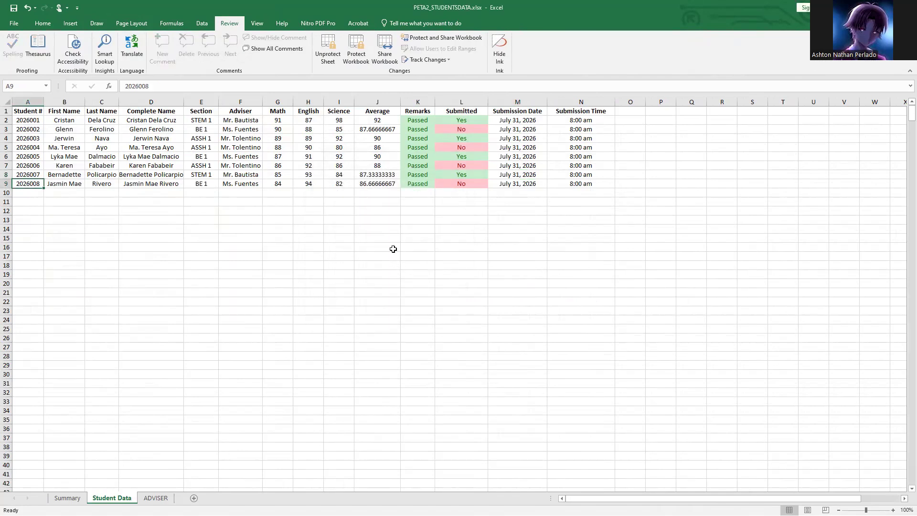
{"action": "left_click", "coordinate": [67, 498]}
{"action": "left_click", "coordinate": [483, 302]}
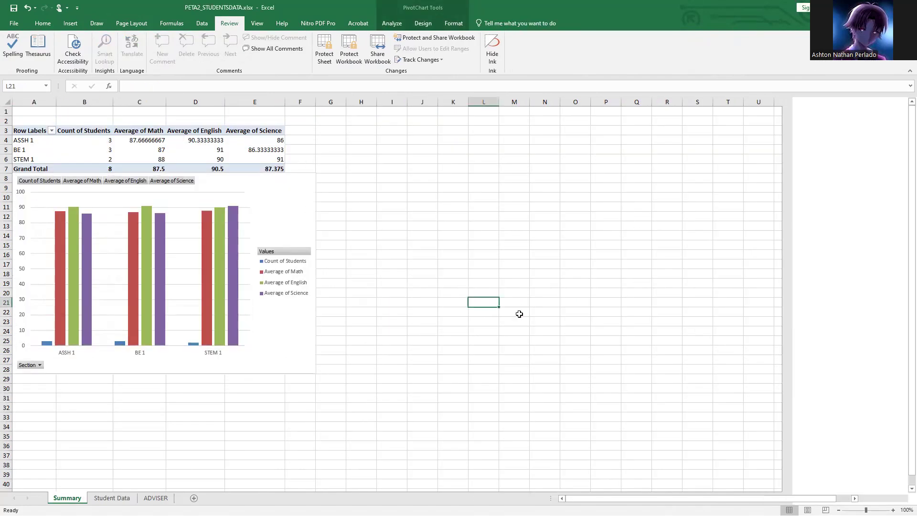